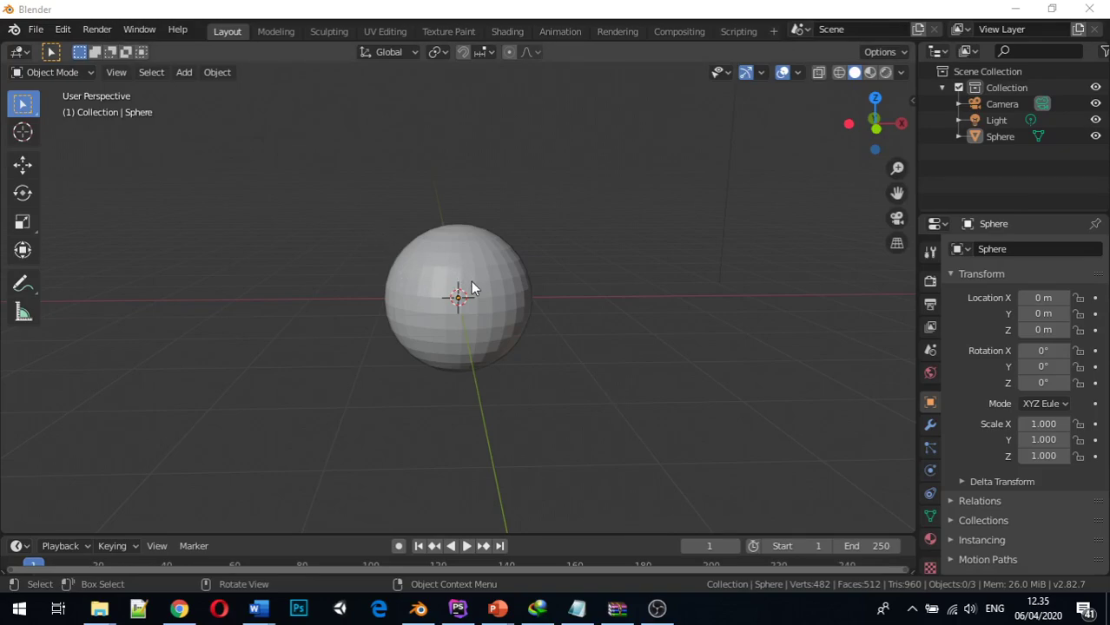
mouse_move(472, 284)
middle_down()
mouse_move(453, 288)
mouse_move(474, 291)
middle_up()
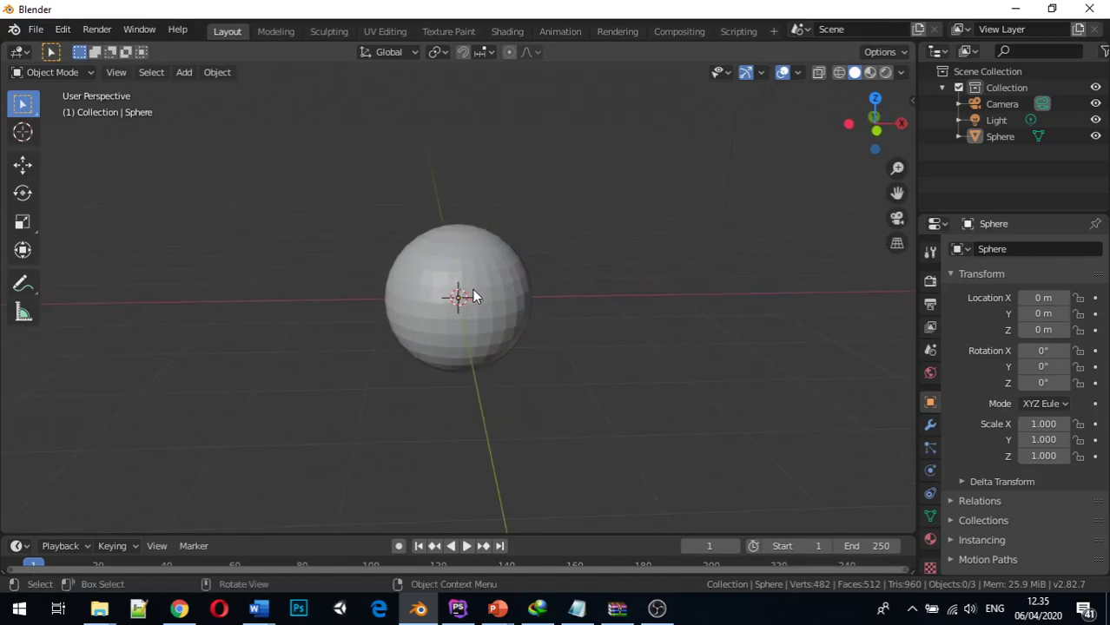
key(Tab)
key(Tab)
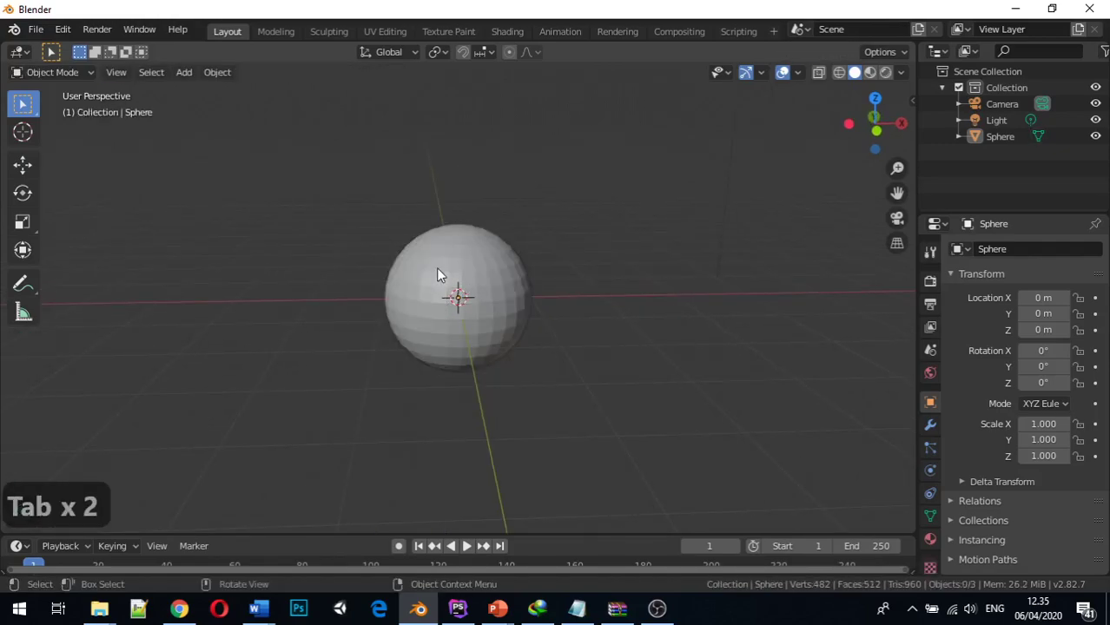
middle_drag(438, 279, 442, 280)
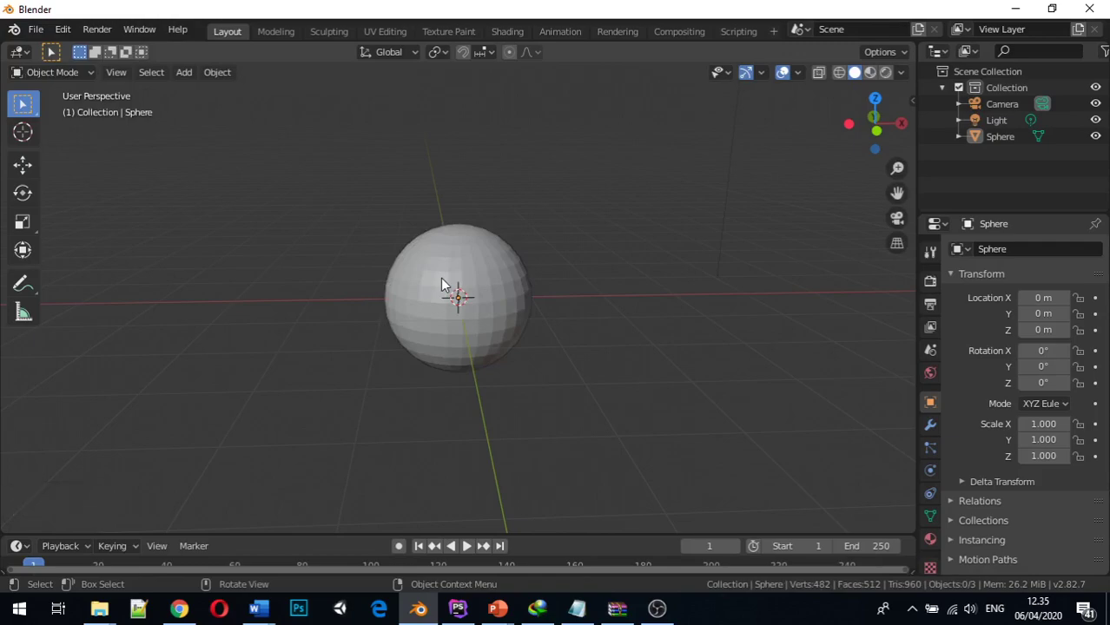
Step: Delete the existing sphere from the scene
click(441, 278)
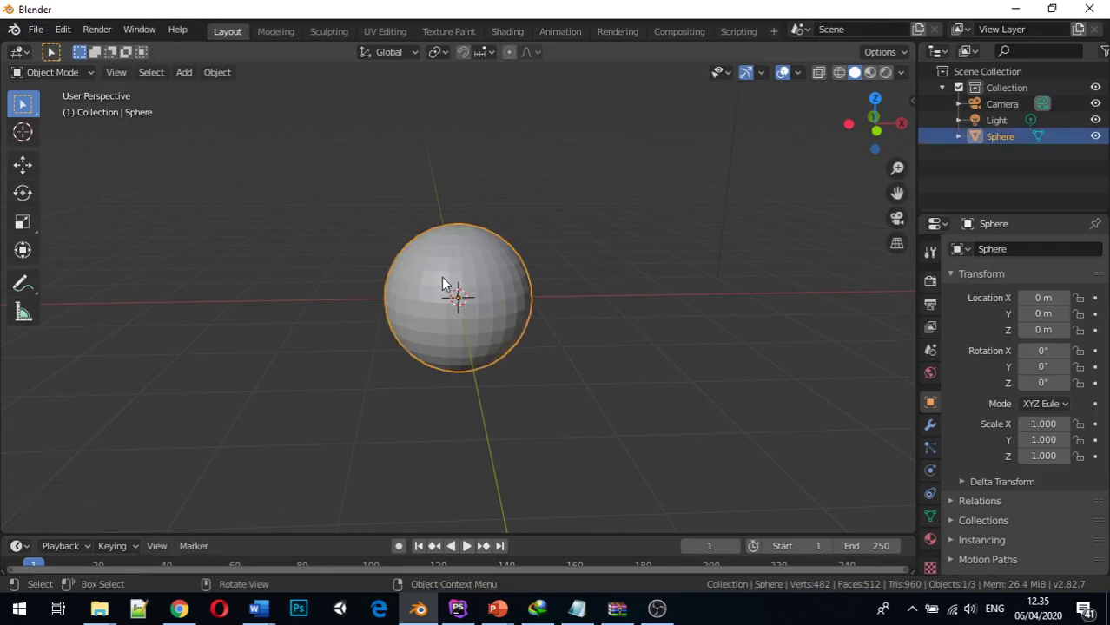
key(x)
click(426, 278)
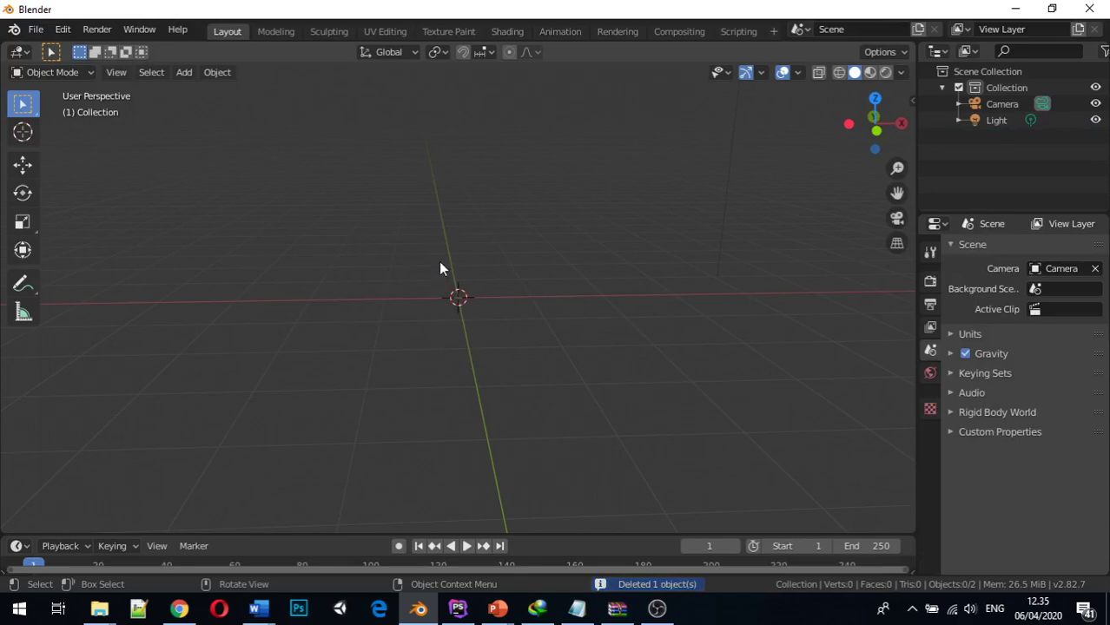
Step: Add a new UV sphere mesh at the world origin
key(shift+a)
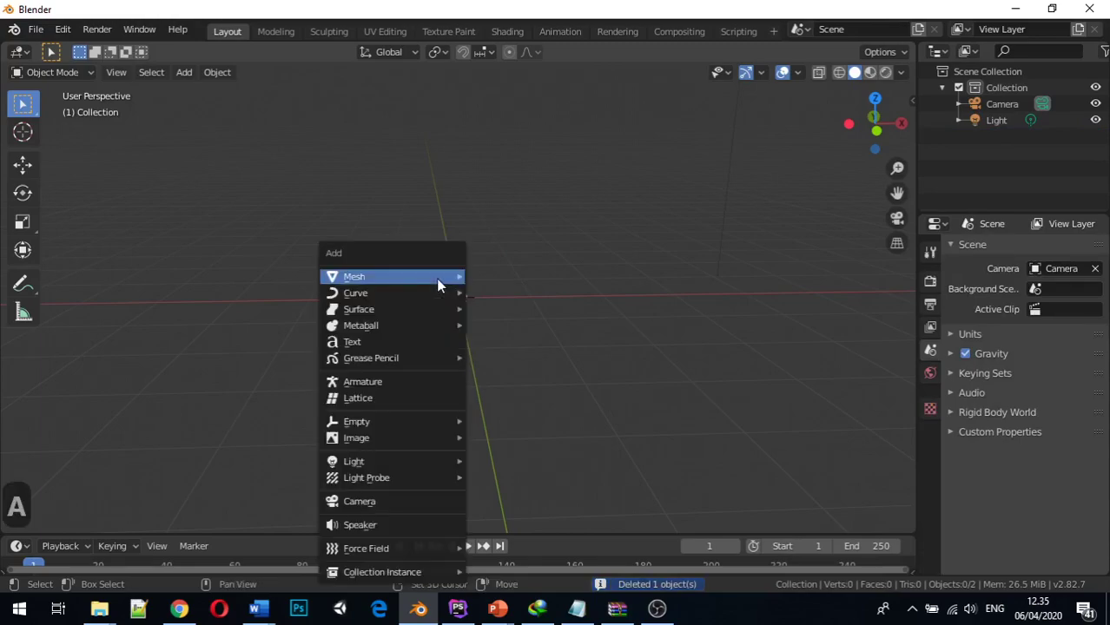
mouse_move(447, 278)
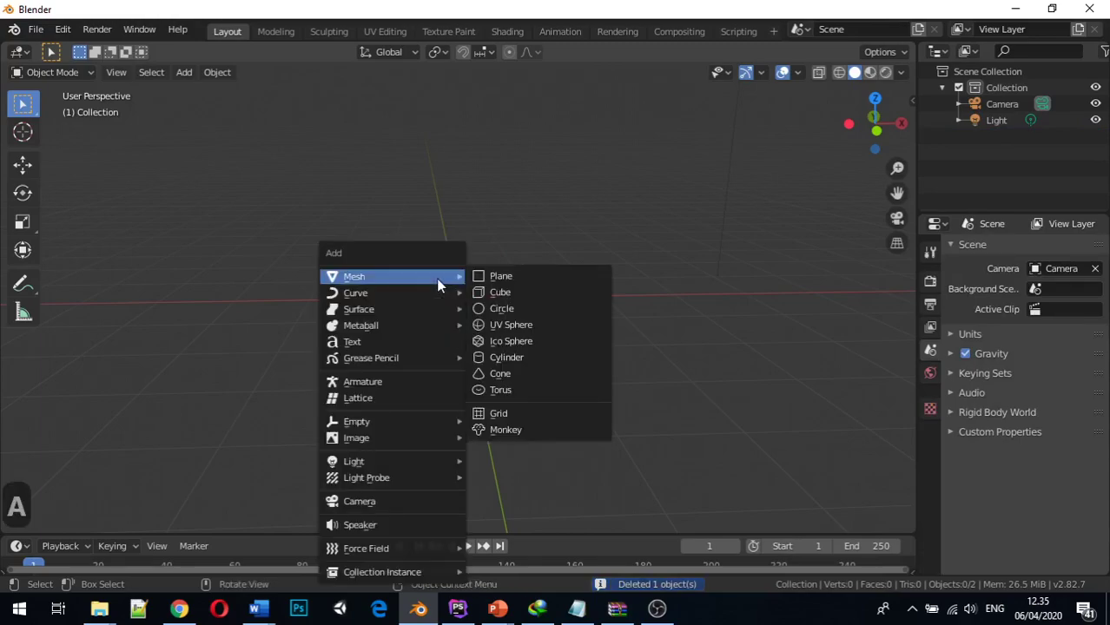
click(520, 327)
middle_drag(480, 333, 266, 323)
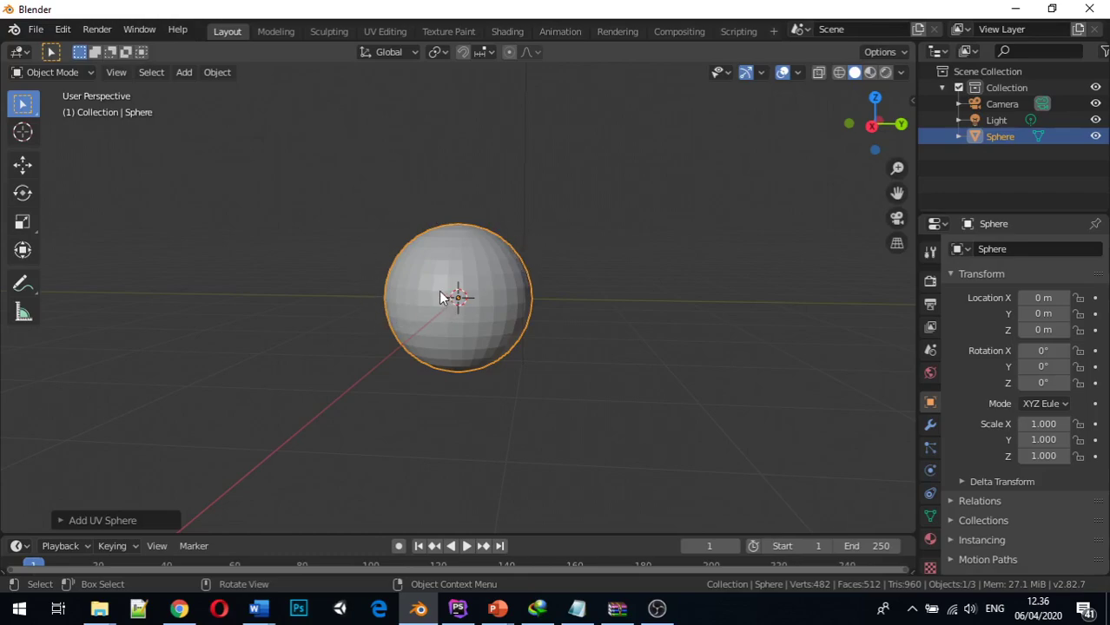
middle_drag(408, 313, 430, 315)
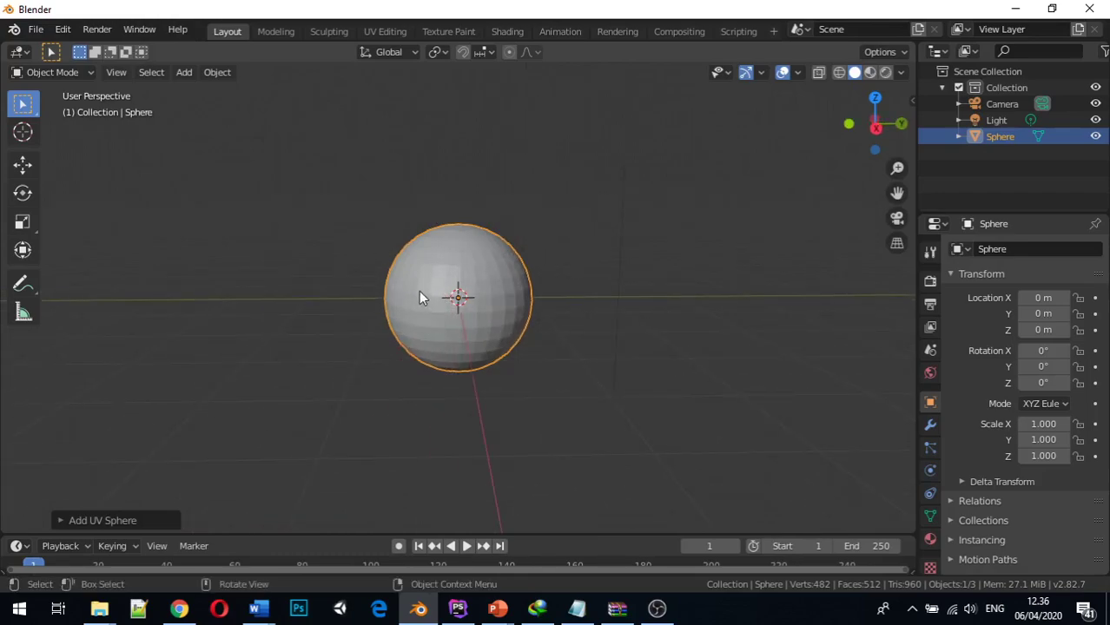
Step: In Edit Mode from the front orthographic view, box-select only the sphere's upper-half vertices, down to and including the equator
key(1)
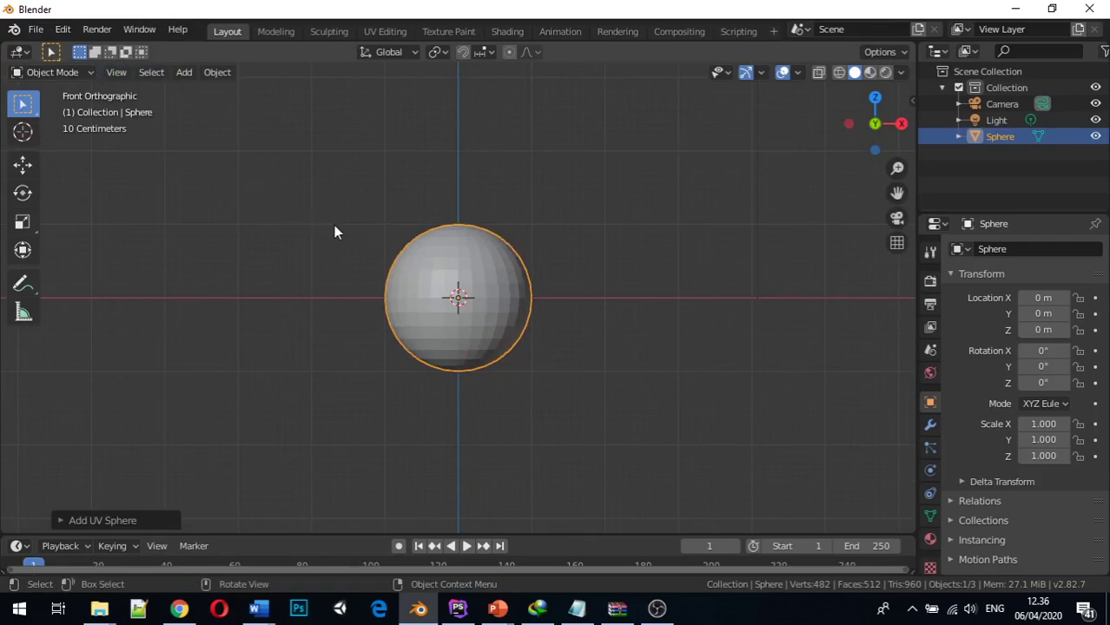
key(Tab)
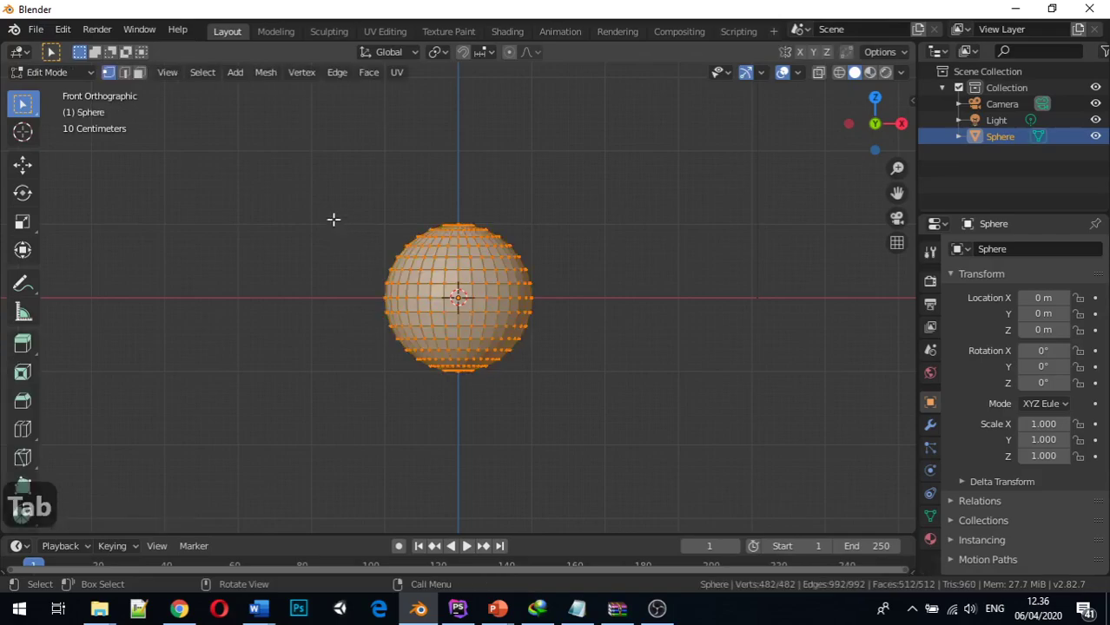
click(52, 71)
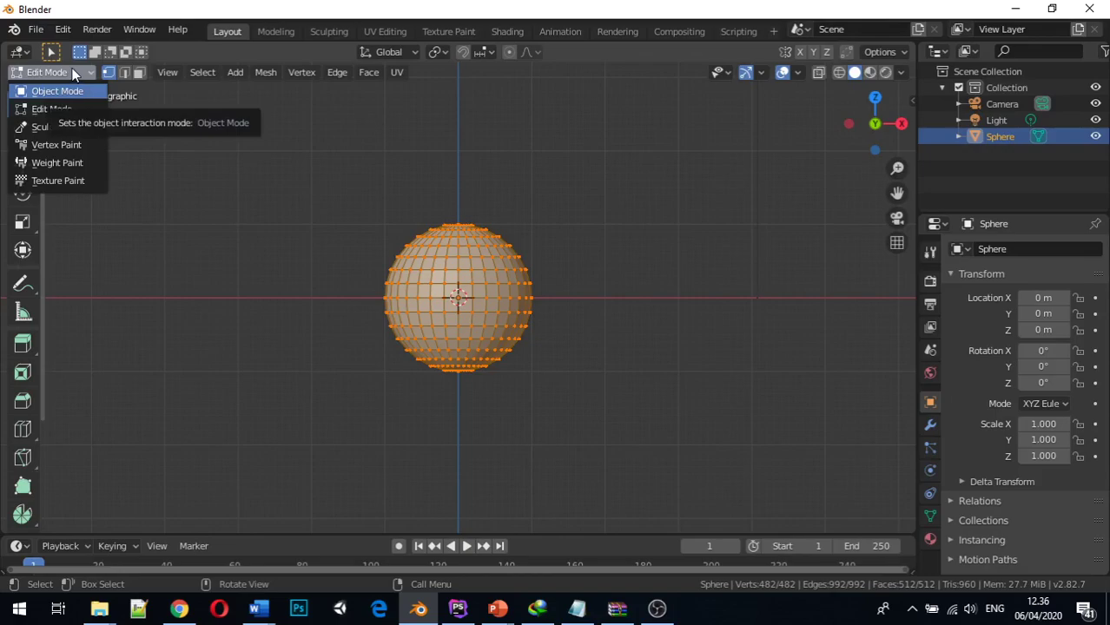
click(74, 74)
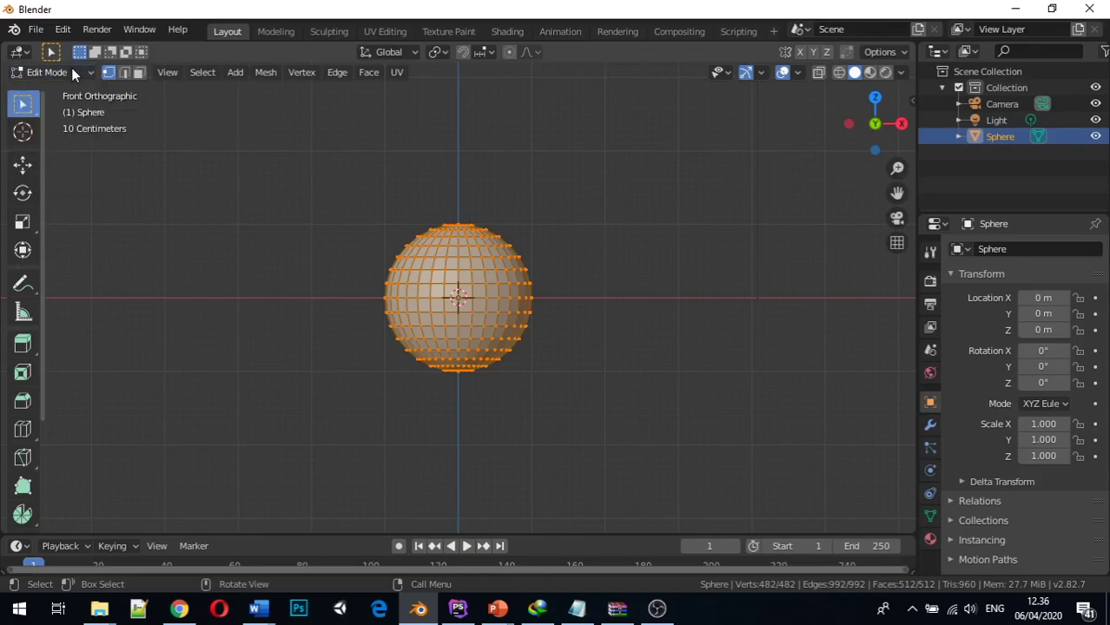
key(b)
key(Escape)
click(356, 190)
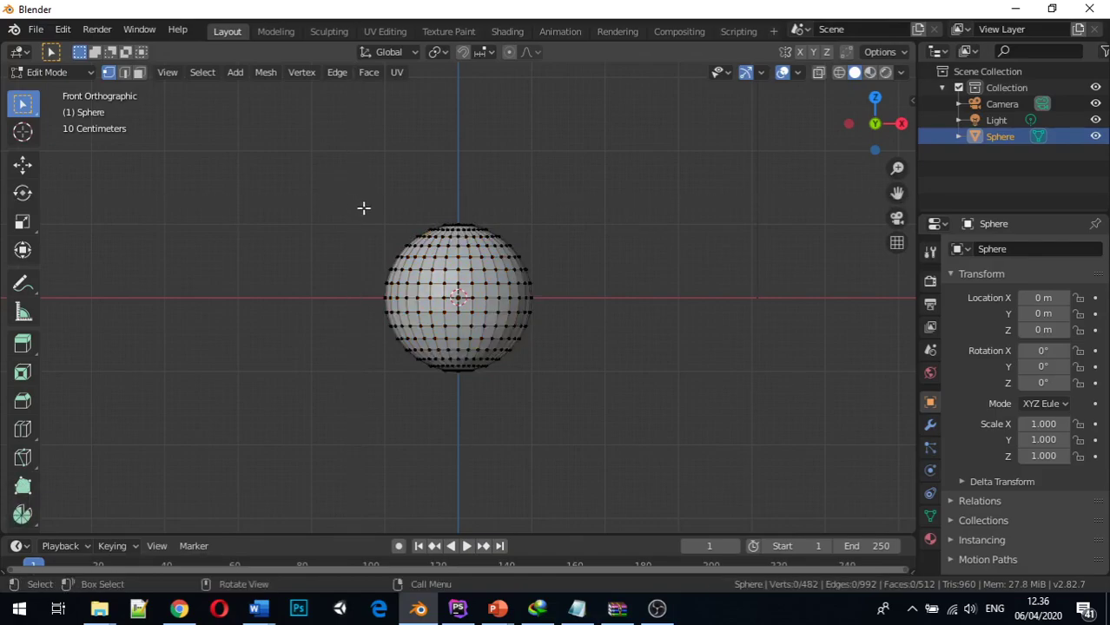
drag(361, 202, 577, 300)
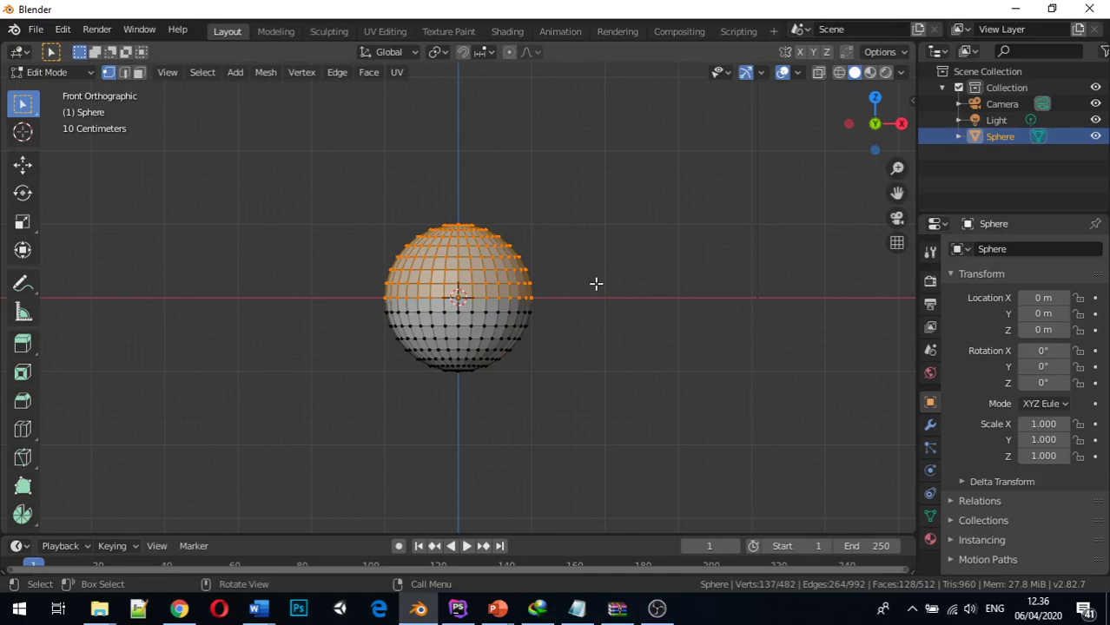
Step: Extend the selection with the upper-half vertices on the far side of the sphere, using the back orthographic view
key(shift)
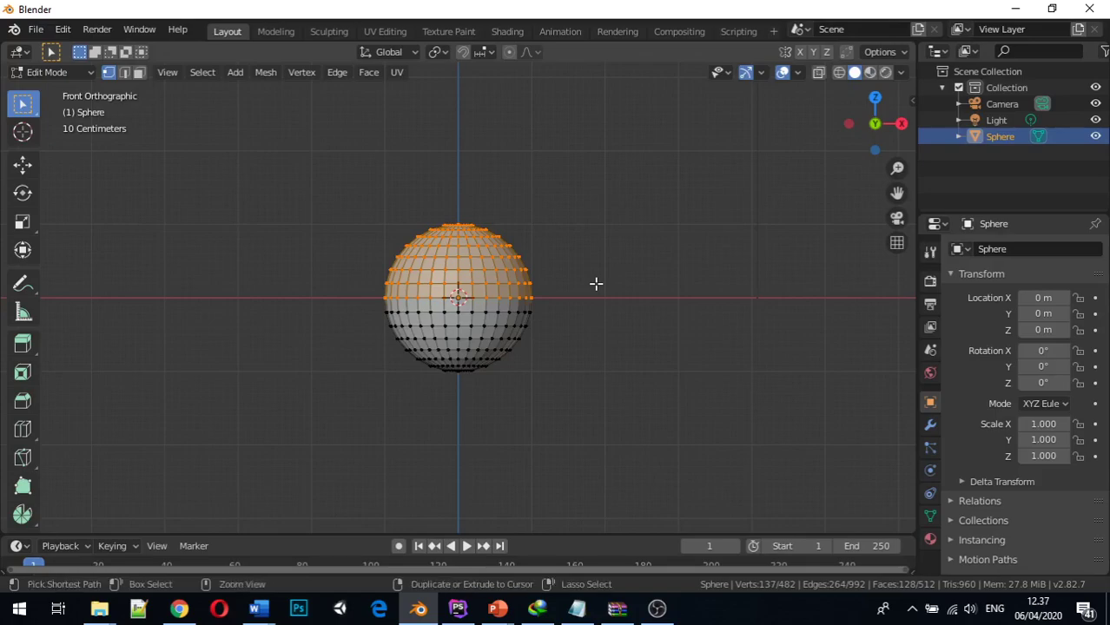
key(ctrl+1)
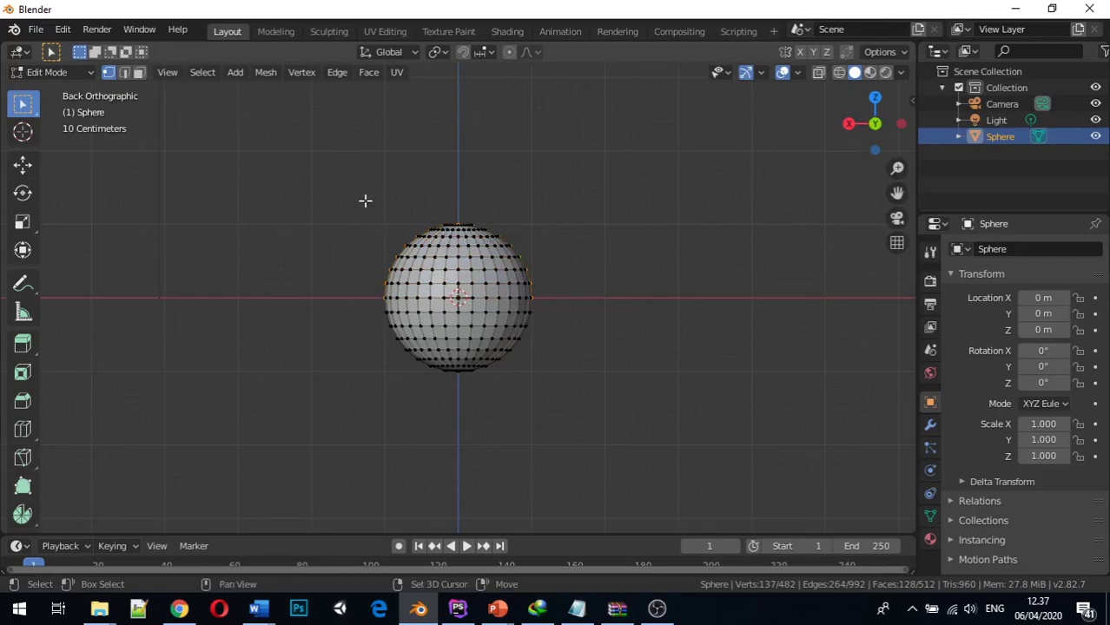
drag(356, 197, 561, 295)
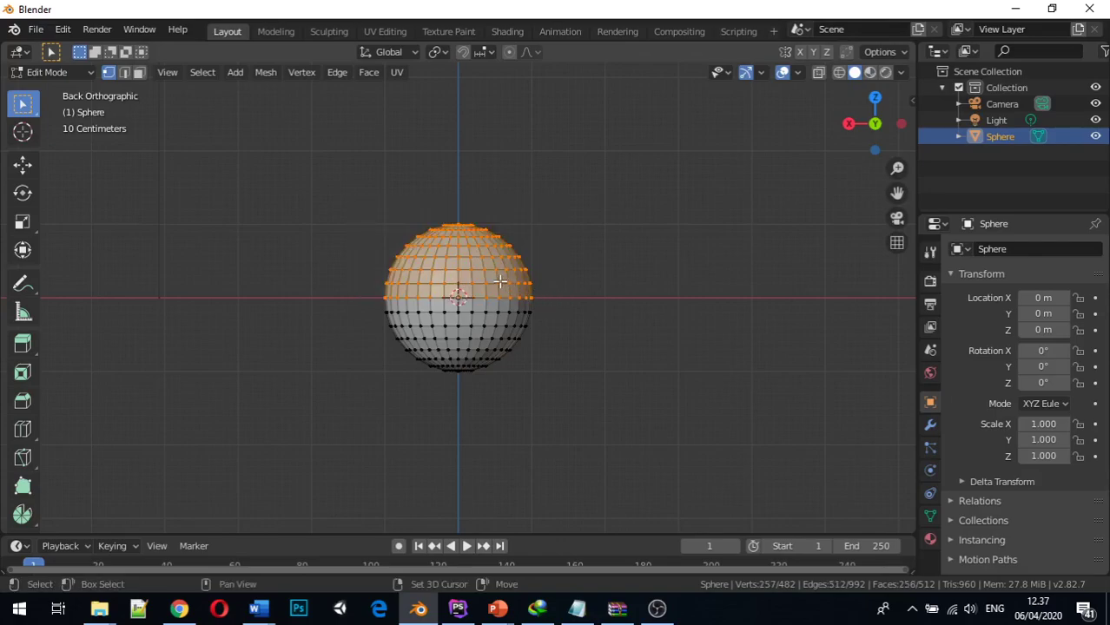
middle_drag(426, 226, 810, 230)
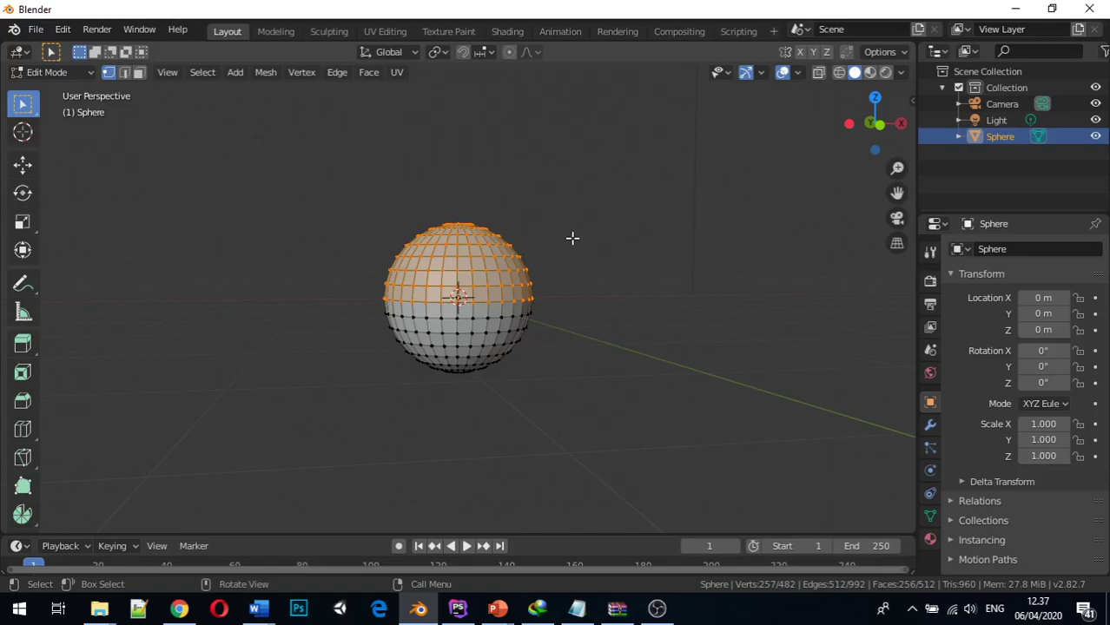
Step: Separate the selected upper half into its own mesh object and return to Object Mode
key(p)
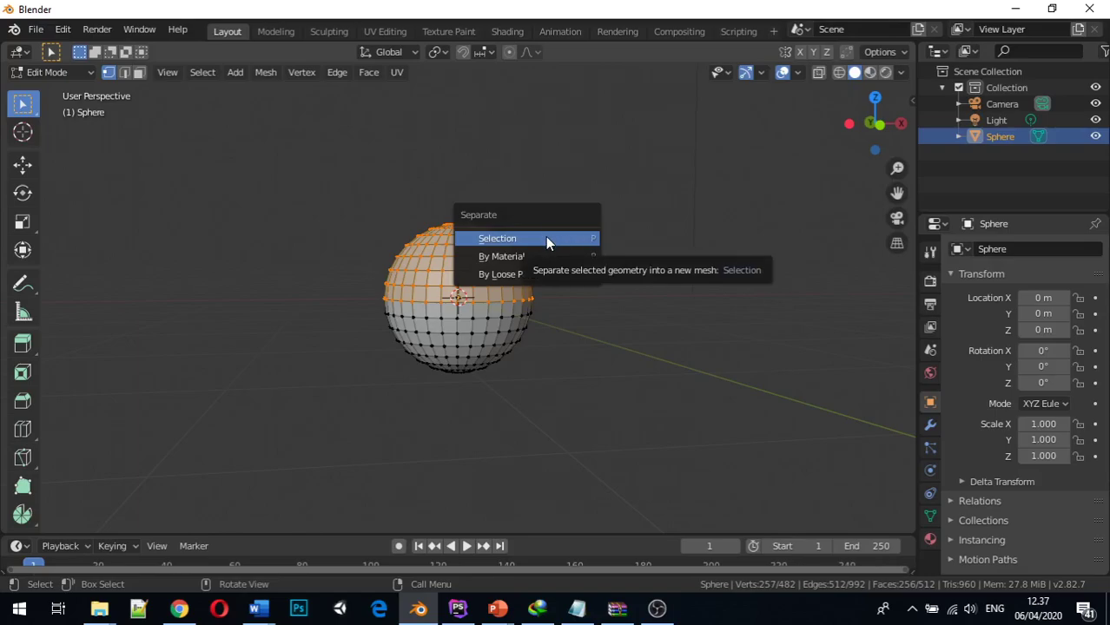
click(546, 236)
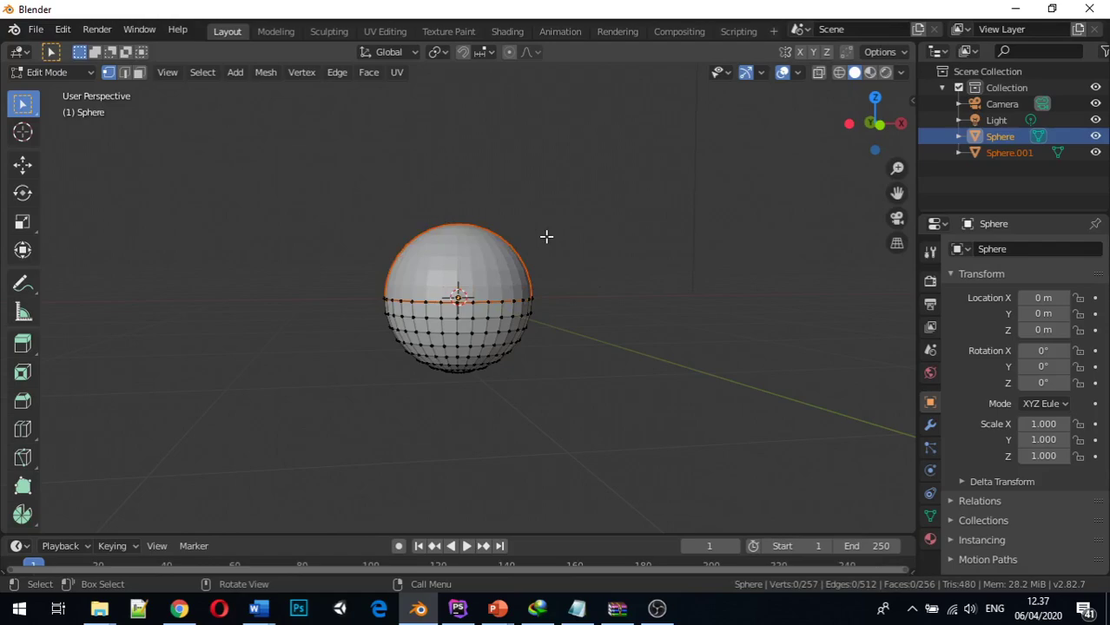
middle_drag(400, 252, 619, 265)
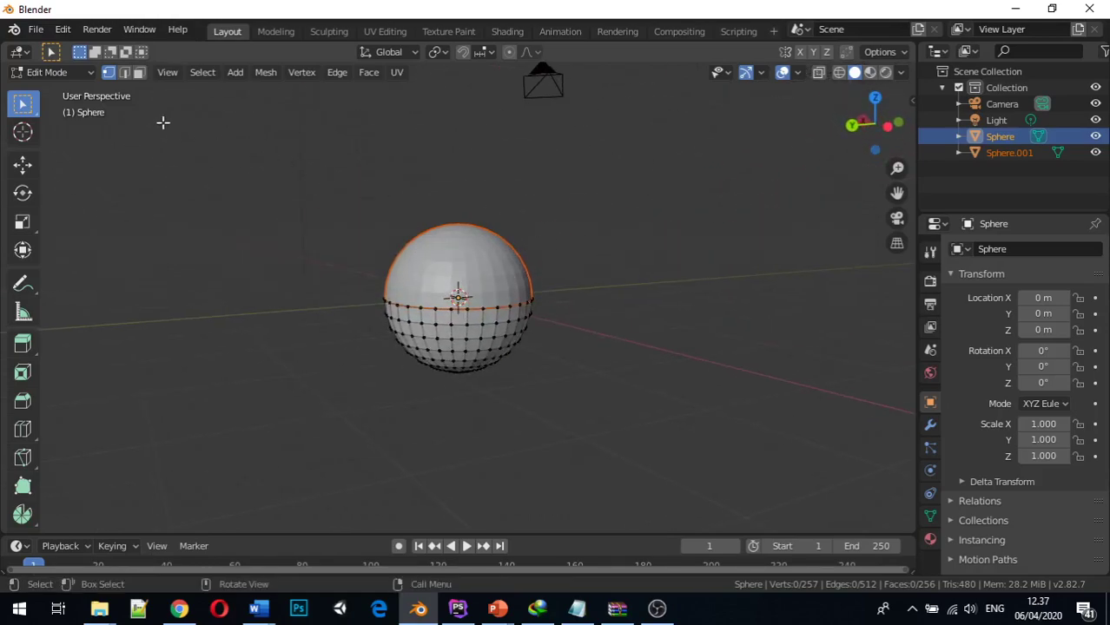
click(73, 71)
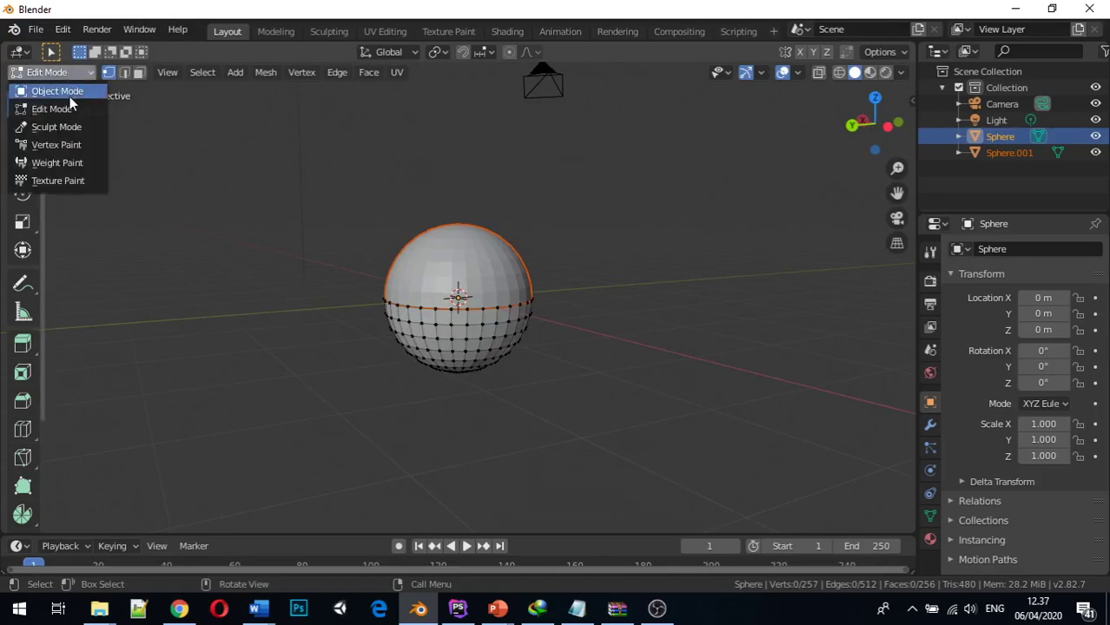
click(67, 93)
Step: Select the upper and lower halves alternately to check that they are separate objects
click(481, 273)
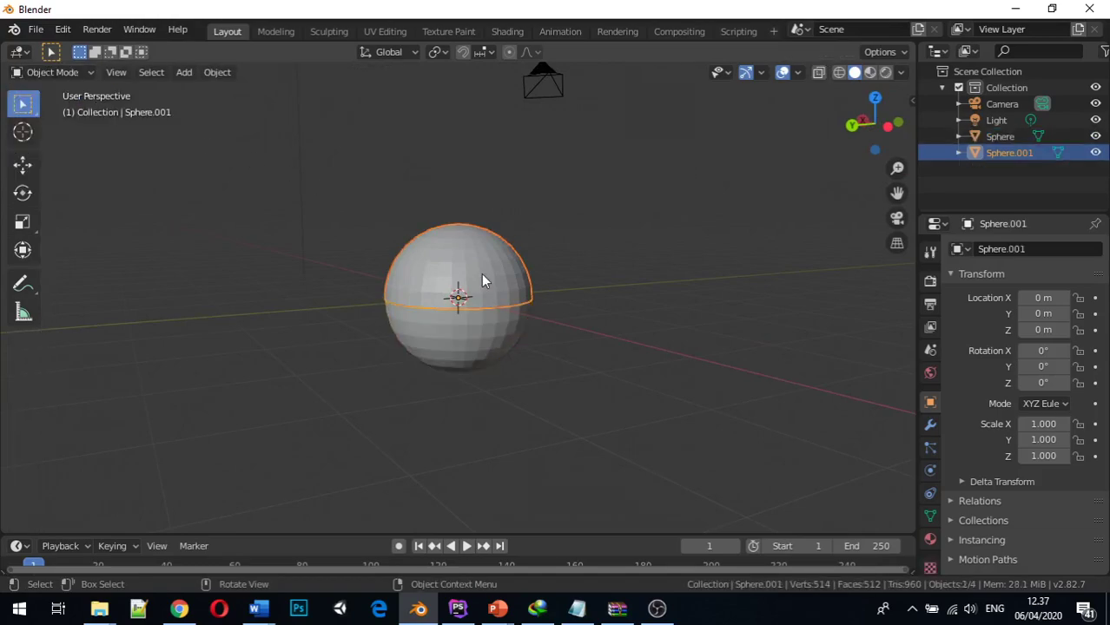
middle_drag(323, 232, 470, 235)
click(466, 347)
click(455, 292)
click(453, 329)
click(451, 260)
click(452, 326)
click(447, 265)
click(468, 338)
click(450, 278)
click(450, 329)
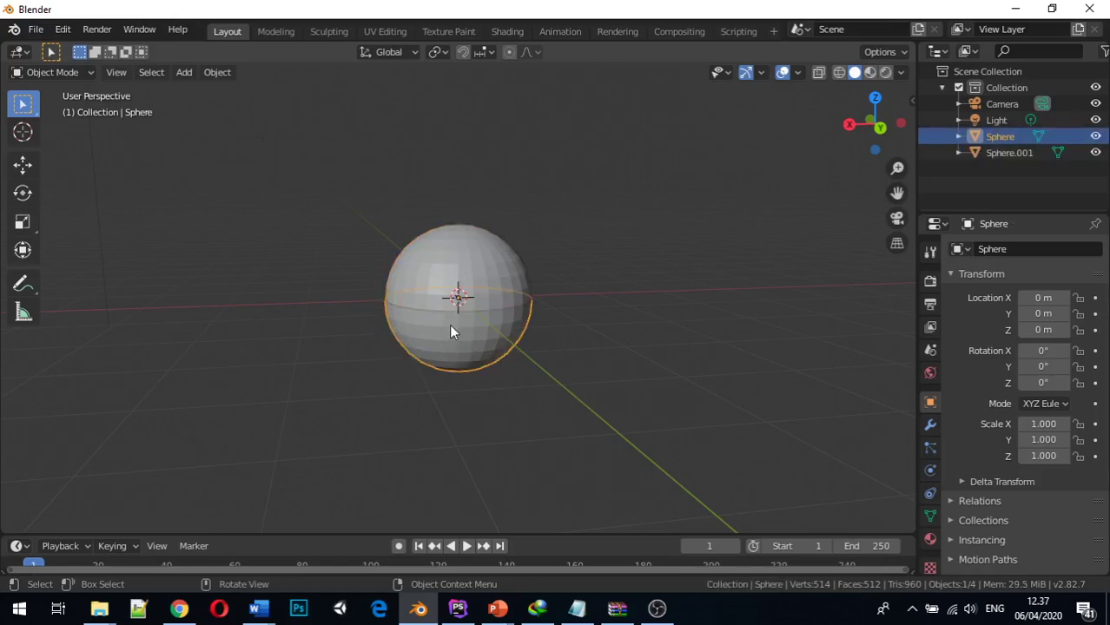
Step: Move the upper hemisphere along the global X axis to about -3.25 m
click(459, 254)
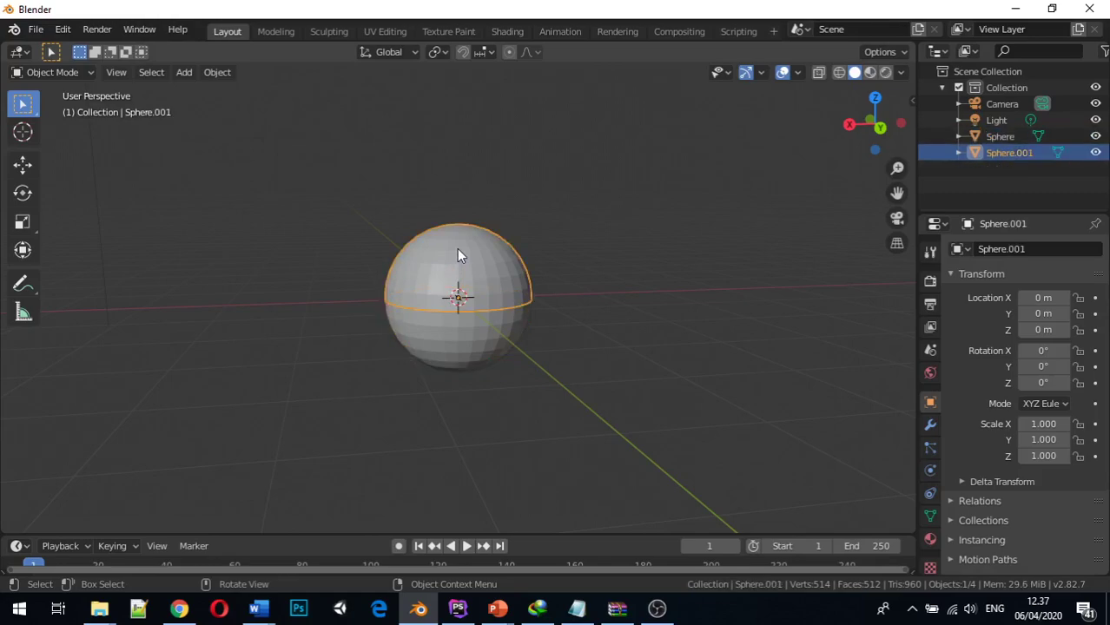
key(g)
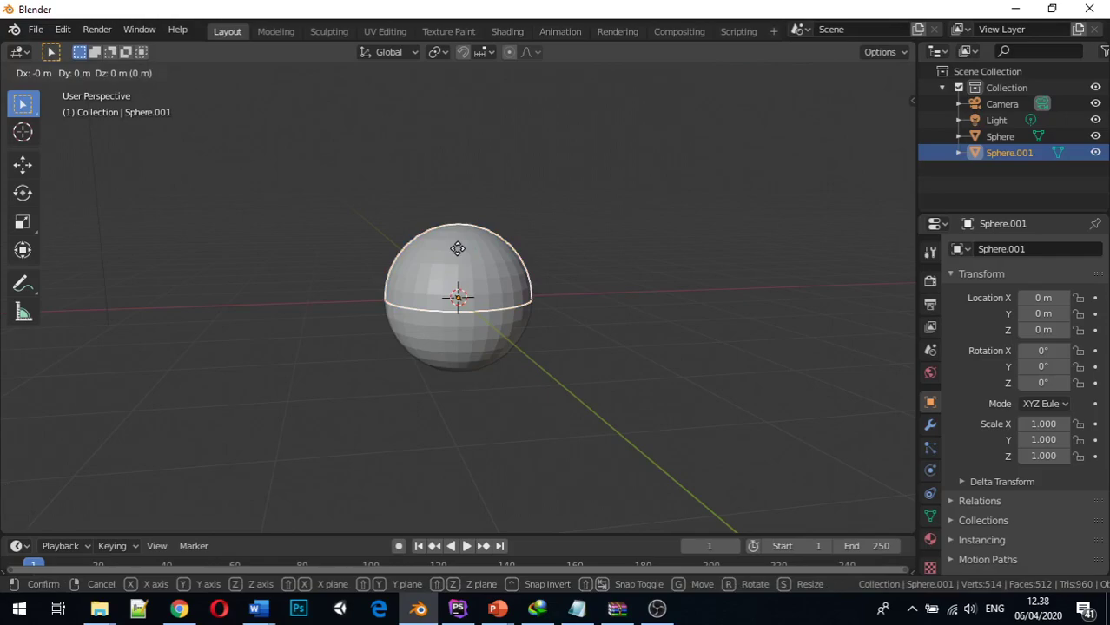
key(x)
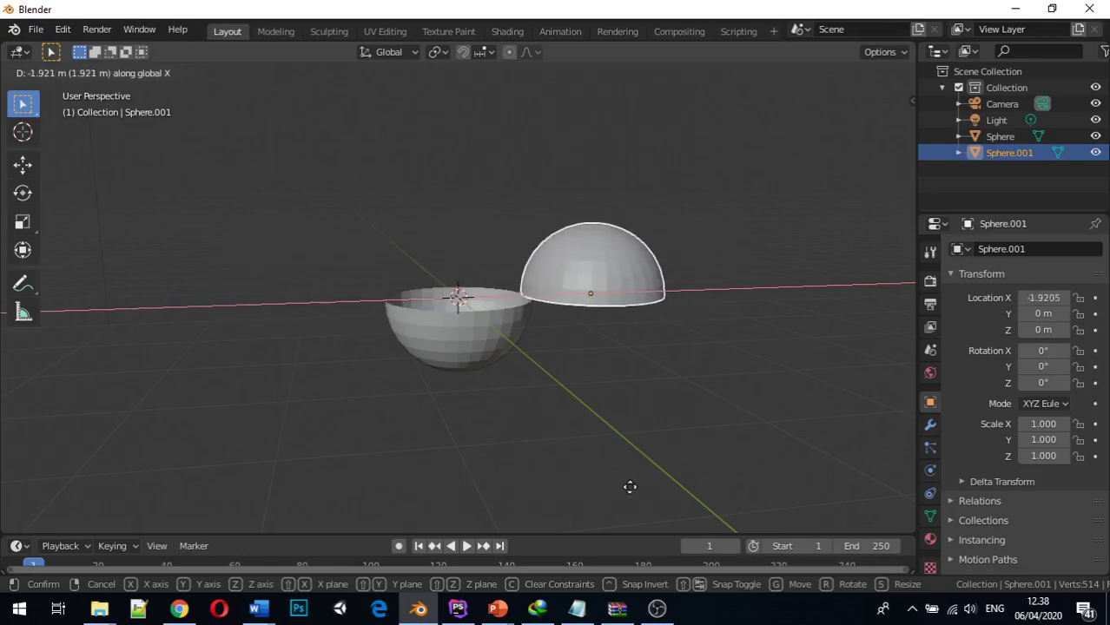
click(683, 478)
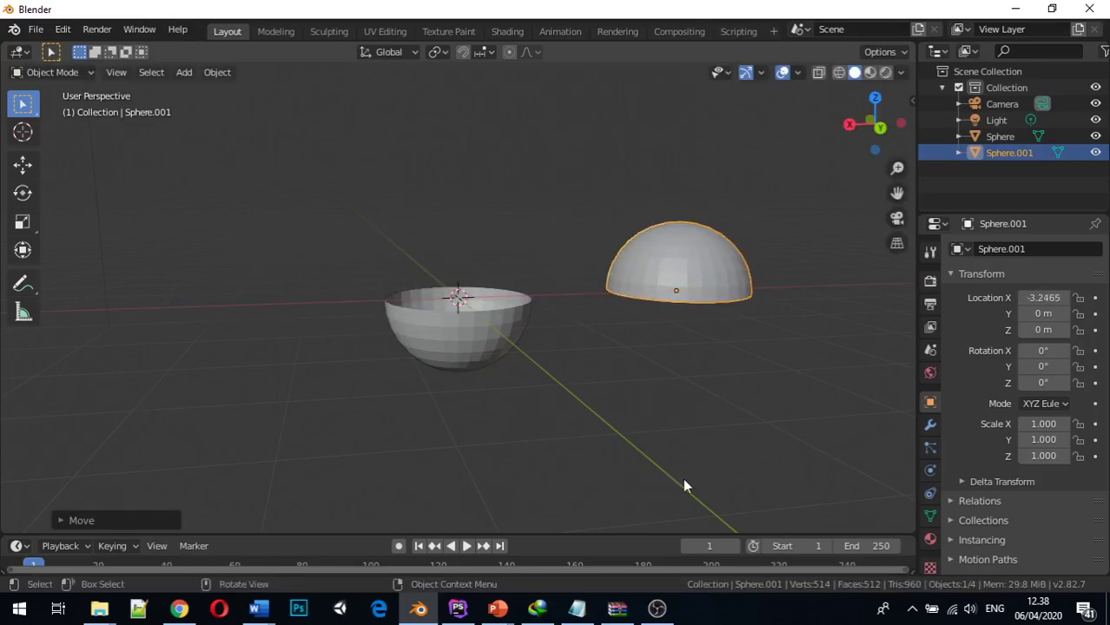
middle_drag(663, 428, 639, 417)
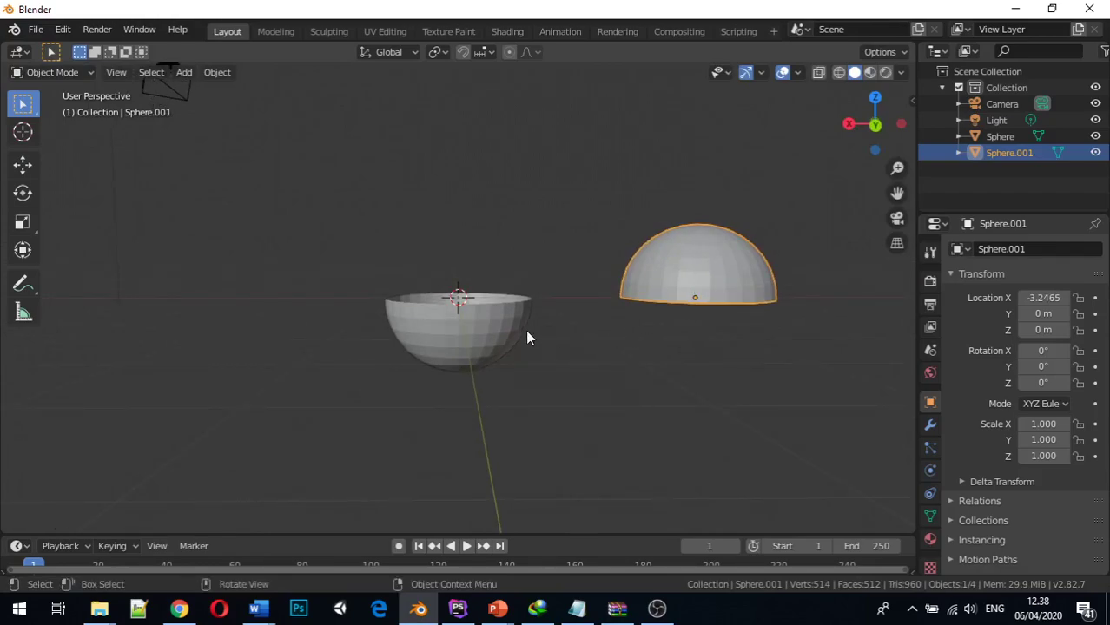
Step: Move the upper hemisphere farther along the global X axis to about -3.87 m
click(442, 308)
click(749, 269)
key(g)
key(x)
click(687, 325)
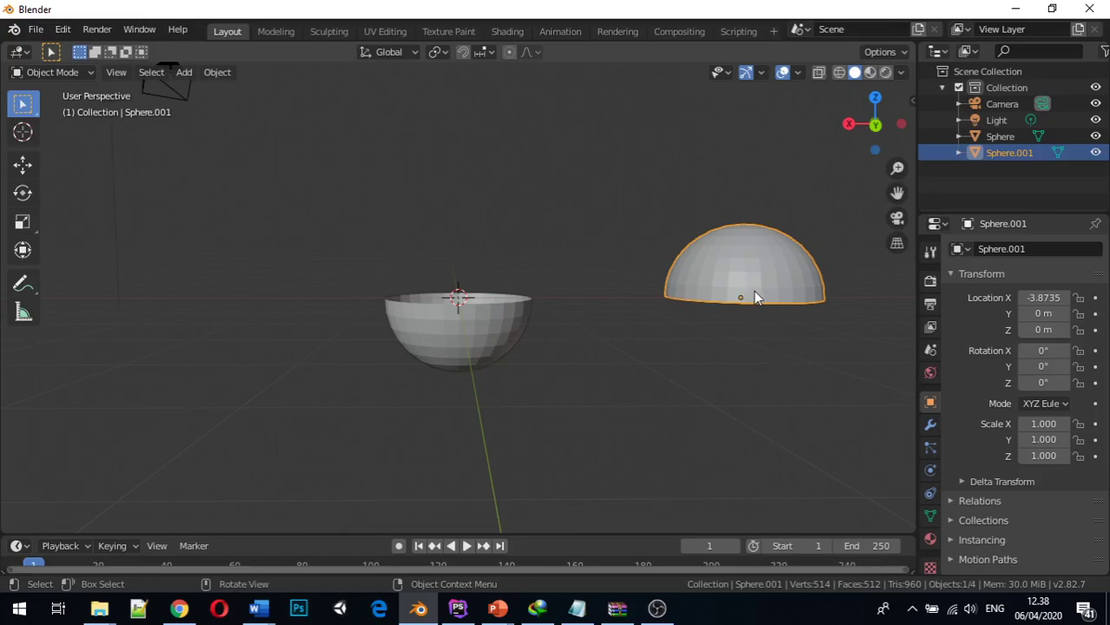
Step: Move the upper hemisphere along the global X axis to the positive side of the lower half, leaving a gap between them
key(g)
key(x)
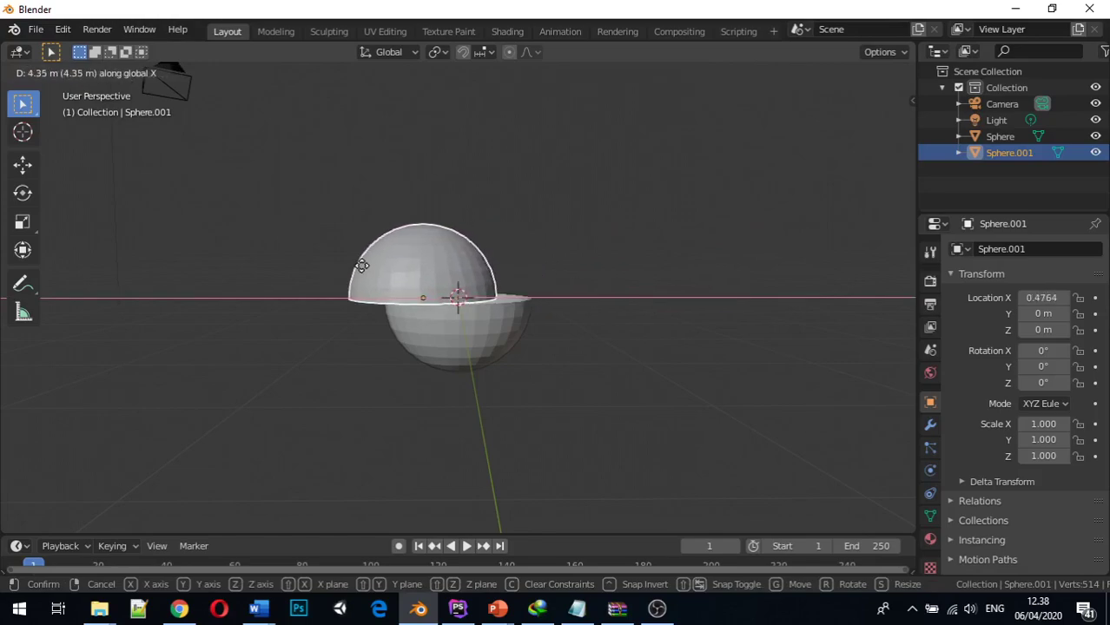
click(221, 278)
Step: Add the lower hemisphere to the selection, join both halves into one object, and deselect it
key(shift)
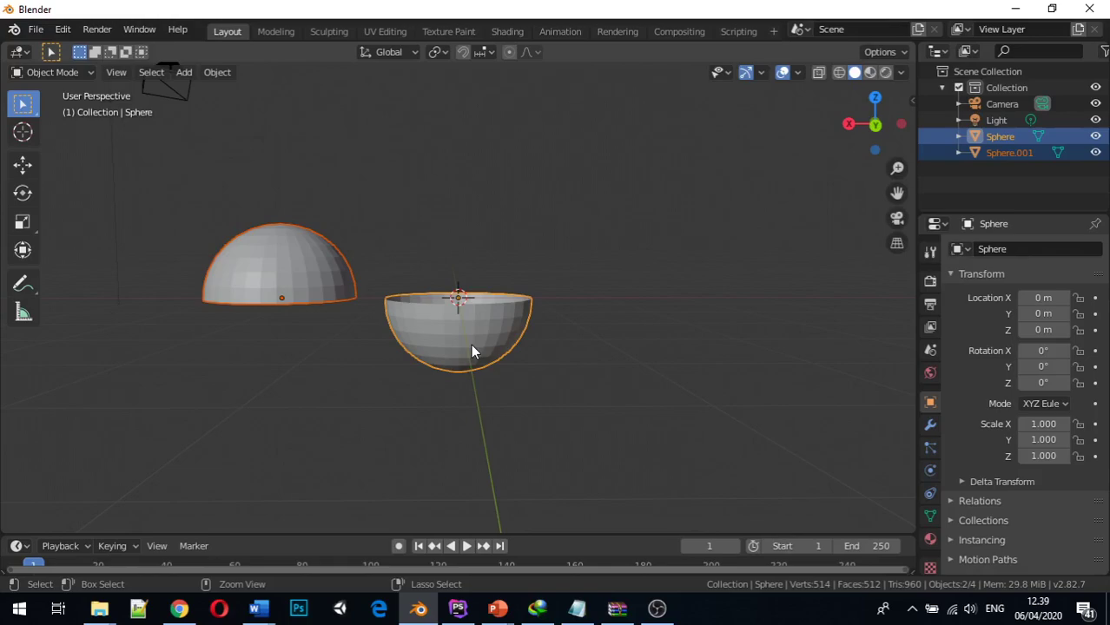
key(ctrl+j)
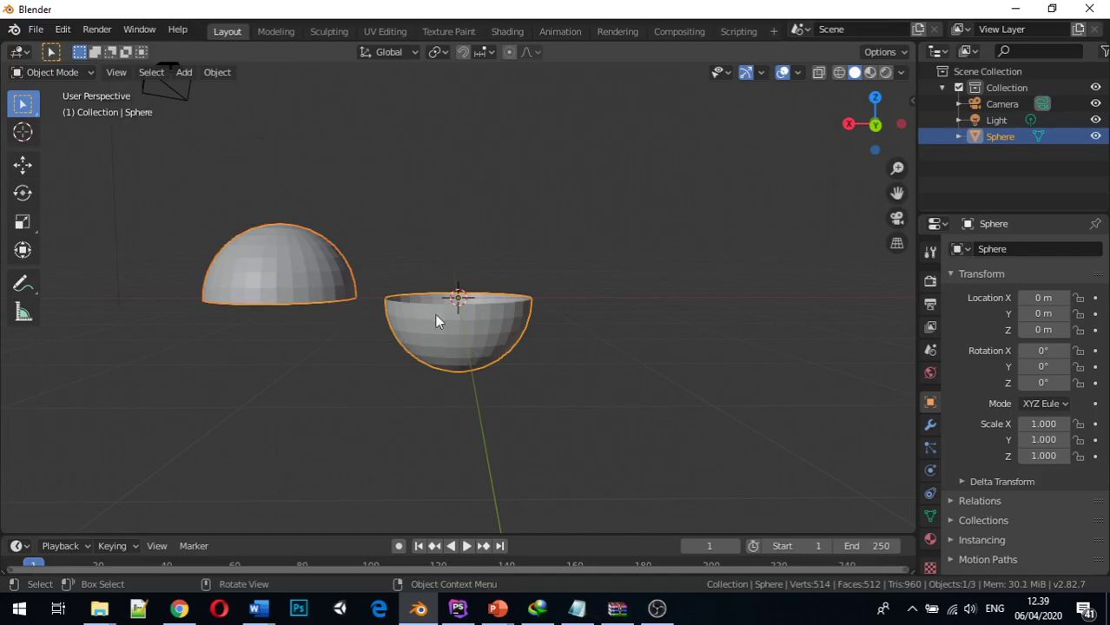
click(541, 230)
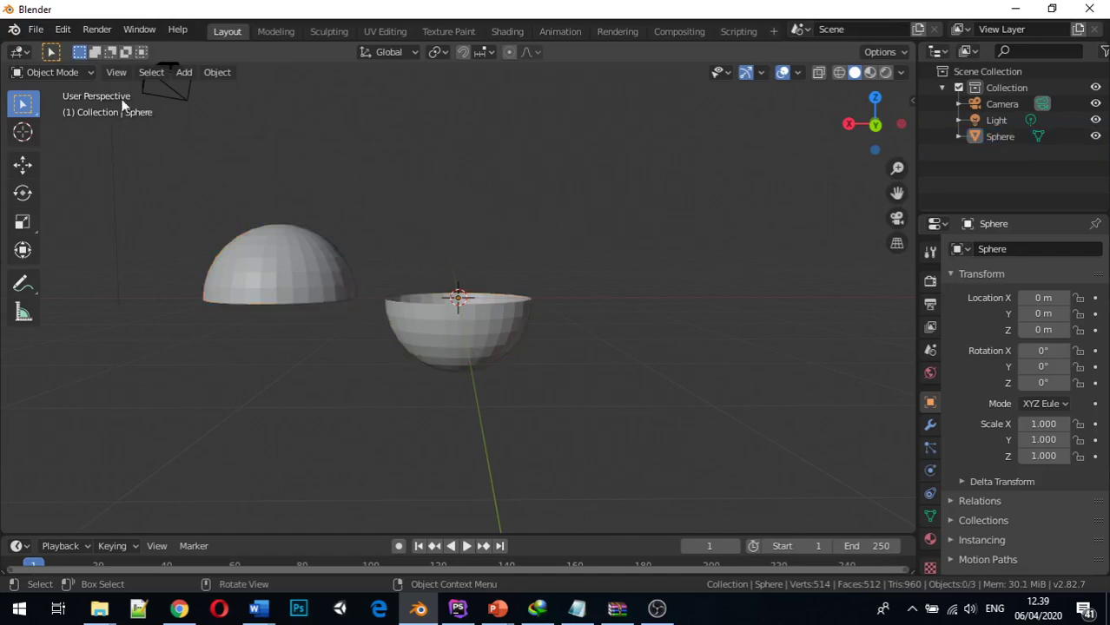
Step: Select the joined object and move both hemispheres together along the global X axis to about -1.26 m
click(258, 255)
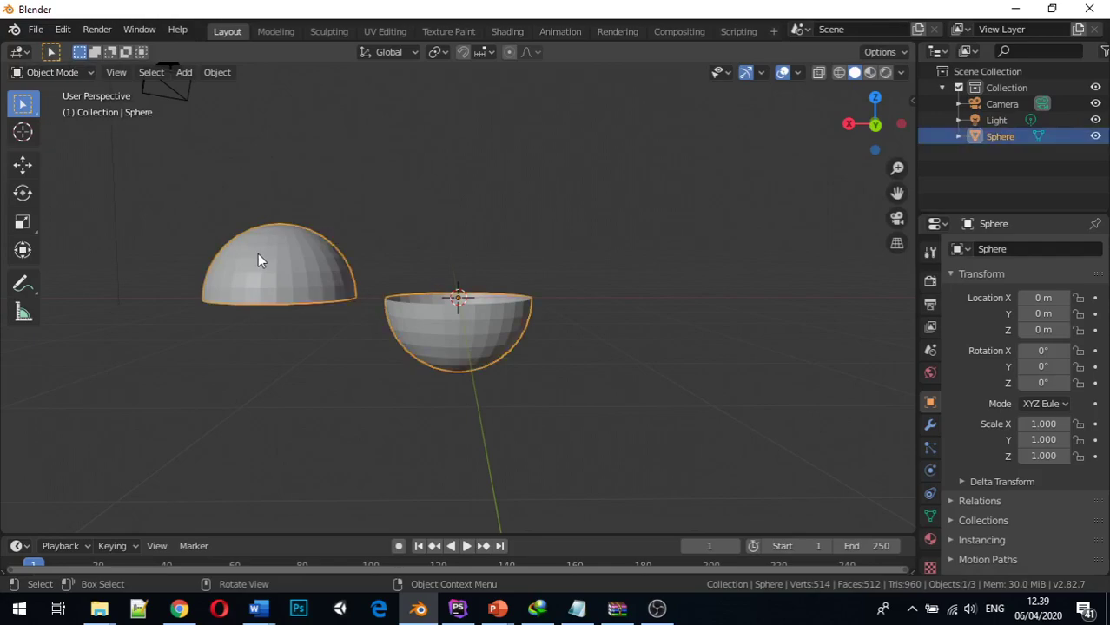
key(g)
key(x)
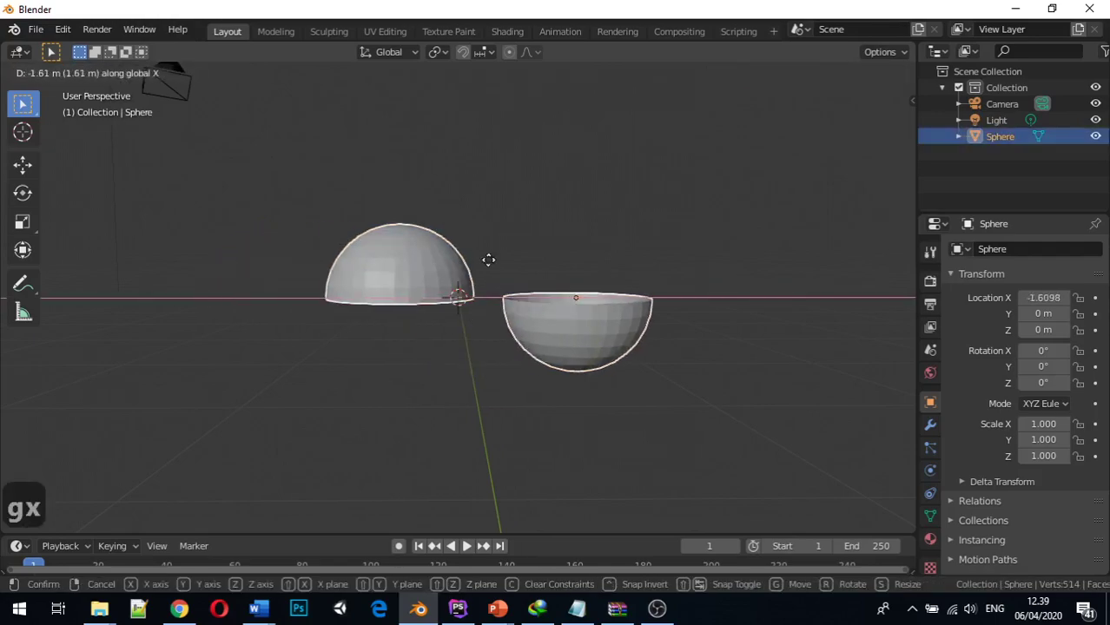
click(386, 282)
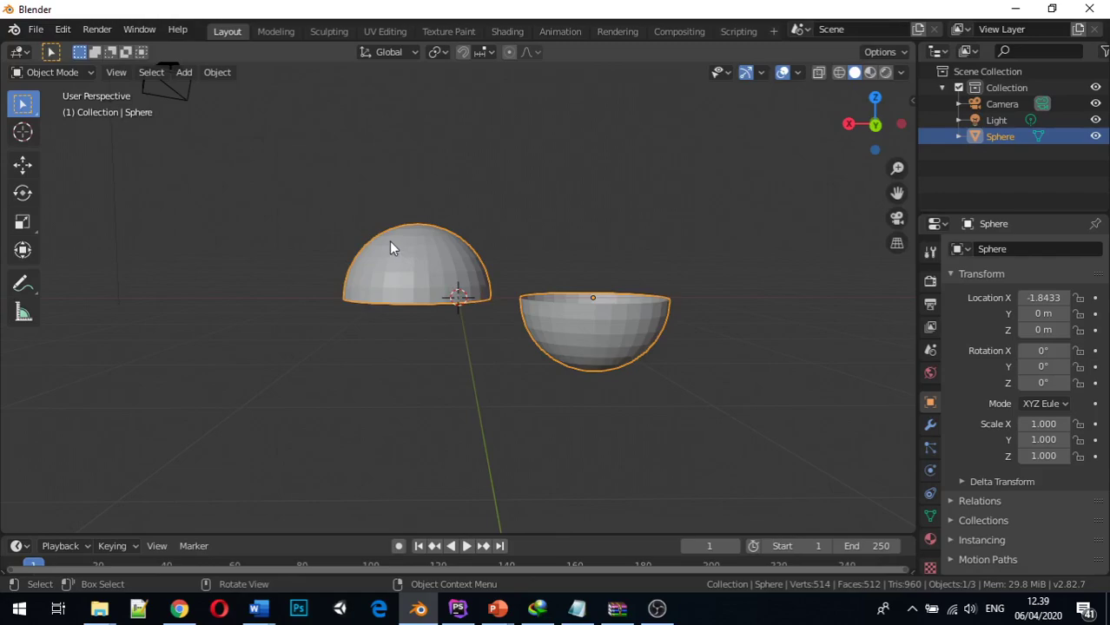
key(g)
key(x)
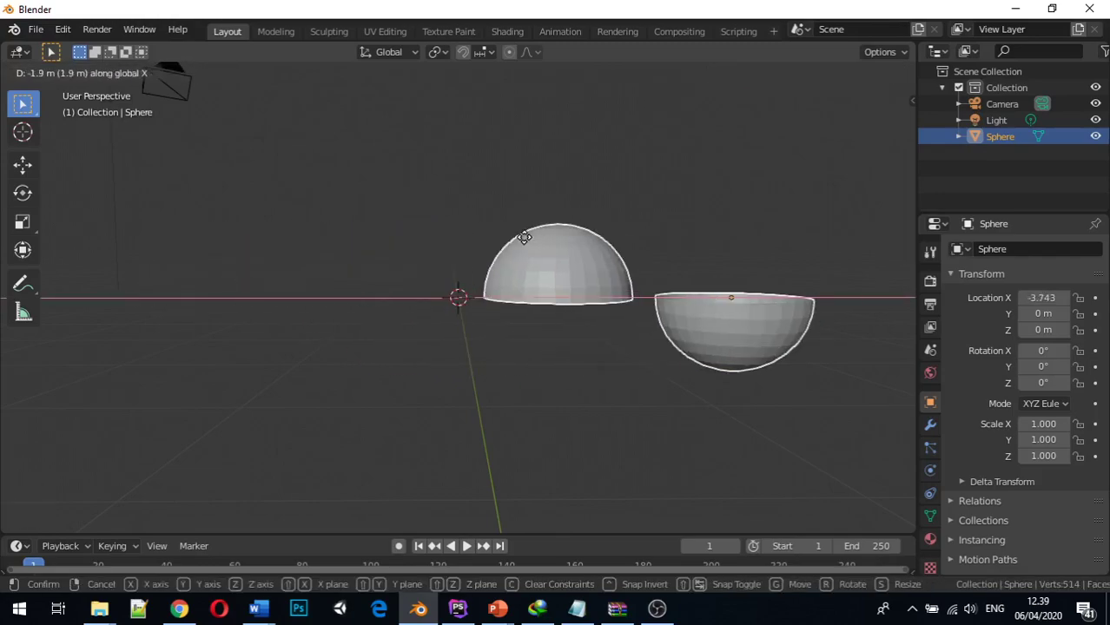
click(347, 228)
Step: Raise the joined hemispheres along the global Z axis to about 0.53 m
key(g)
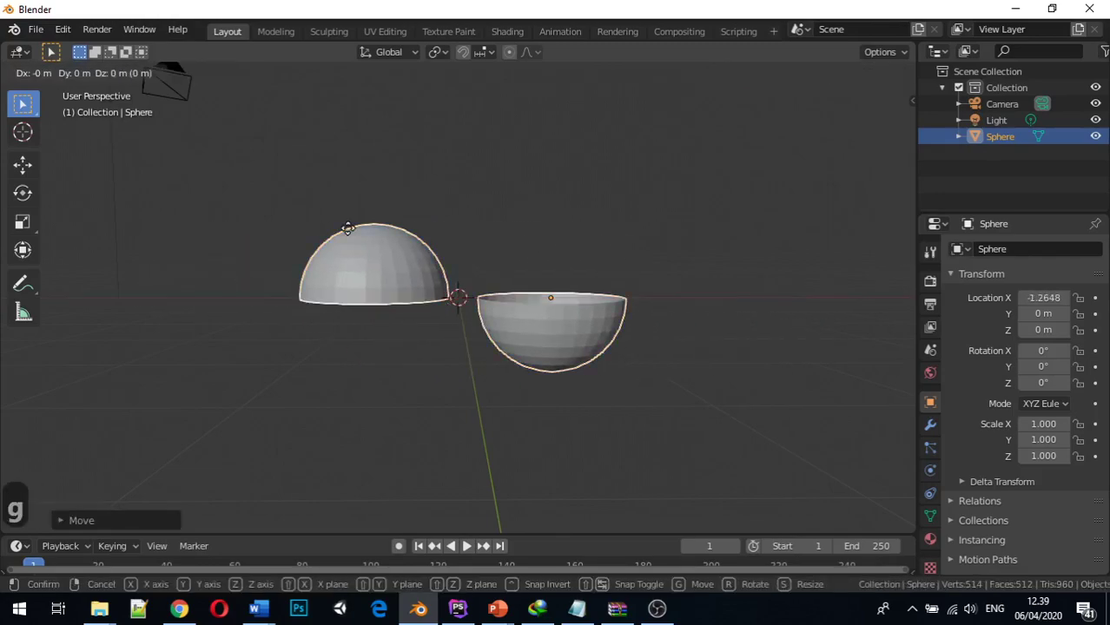
key(z)
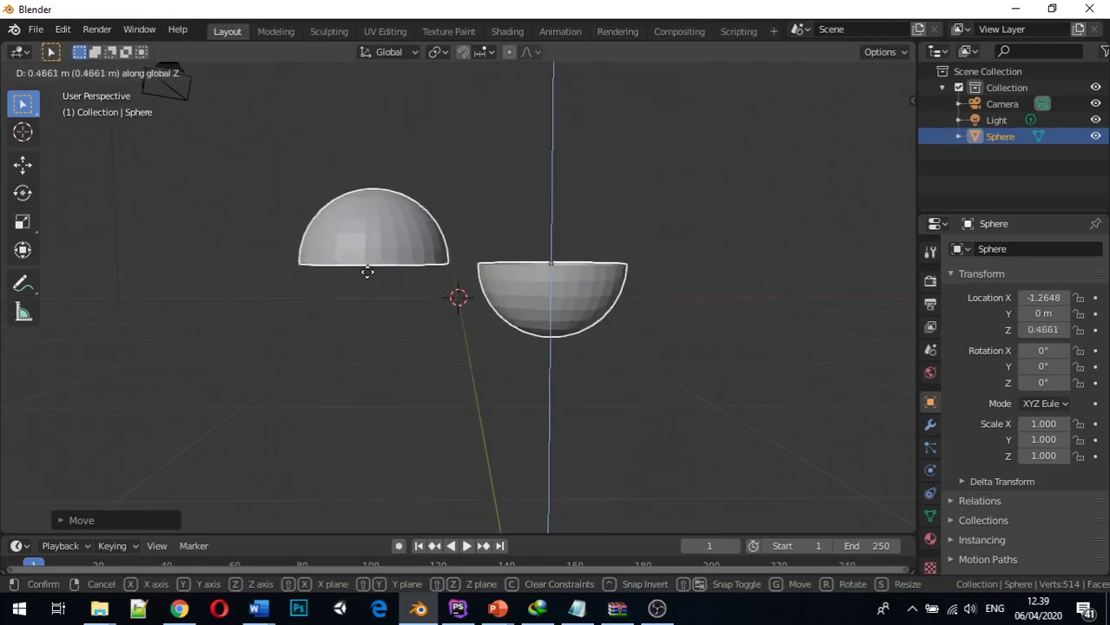
click(363, 188)
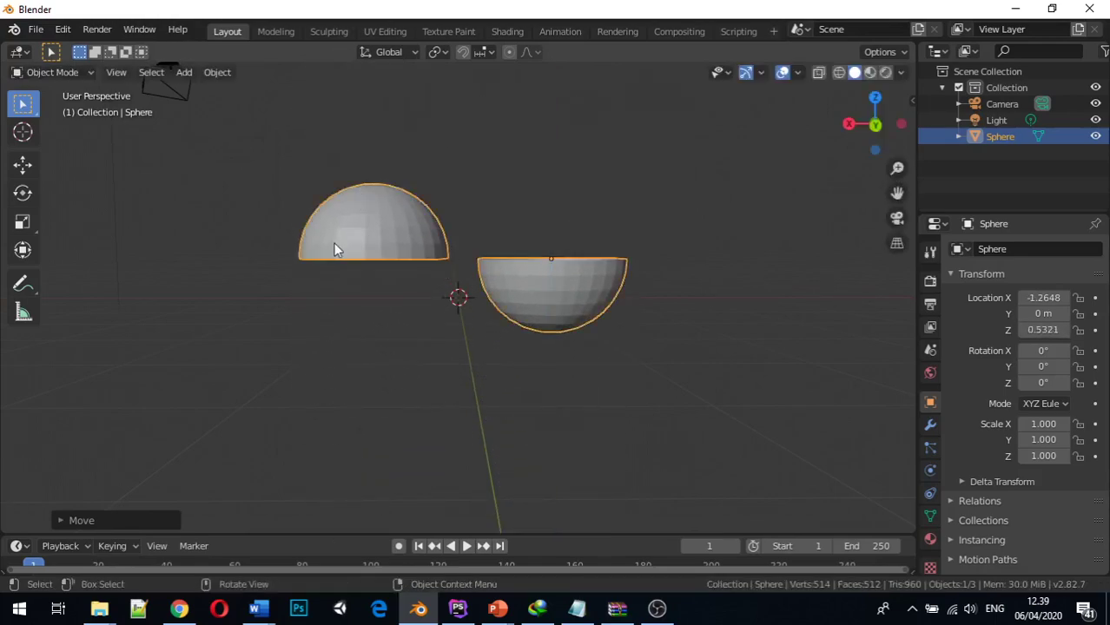
middle_drag(352, 248, 726, 231)
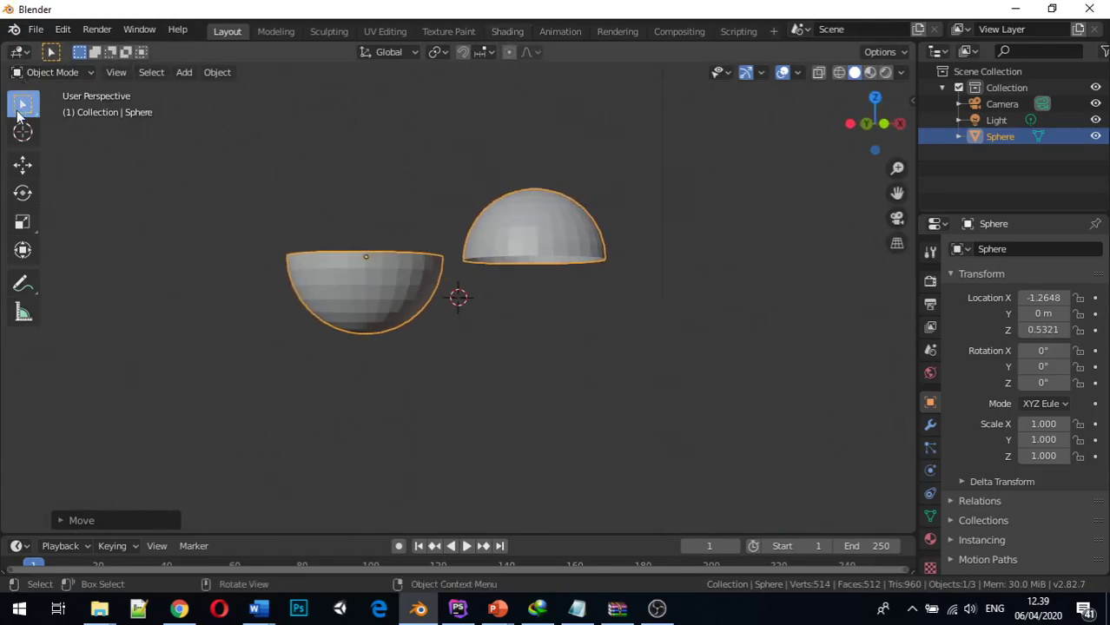
middle_drag(443, 359, 365, 341)
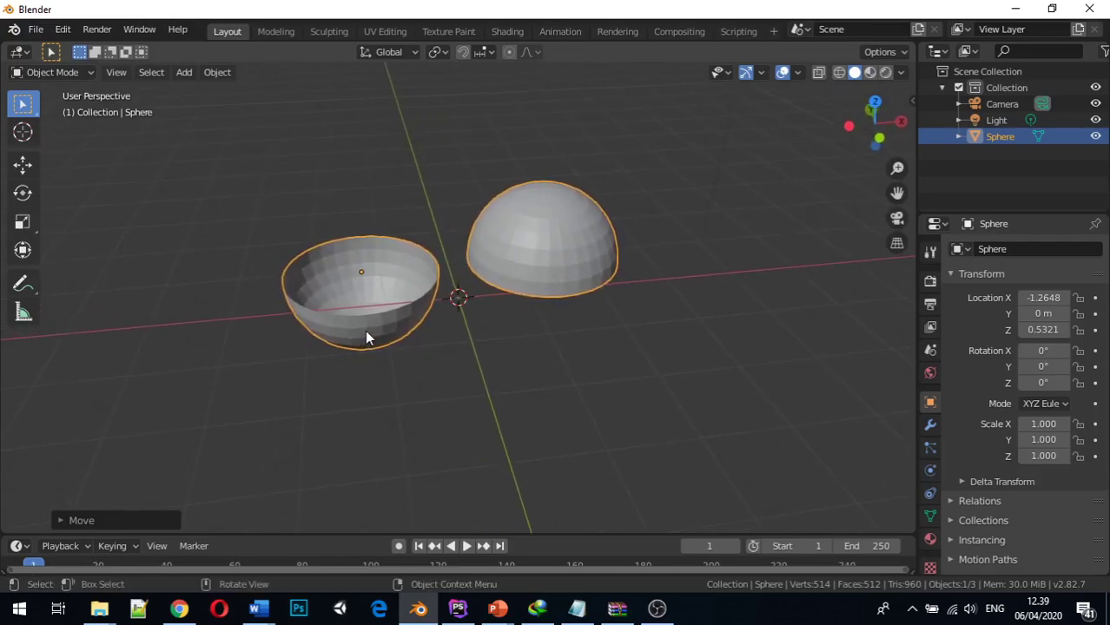
middle_drag(340, 314, 475, 350)
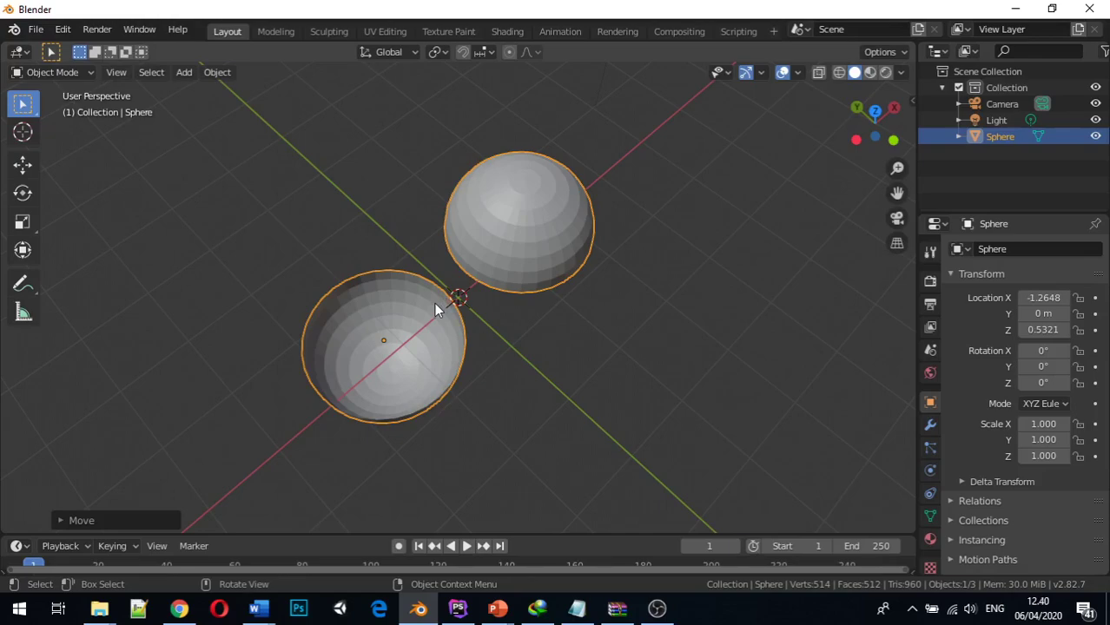
mouse_move(389, 235)
middle_down()
mouse_move(359, 181)
mouse_move(404, 227)
middle_up()
key(Tab)
key(Tab)
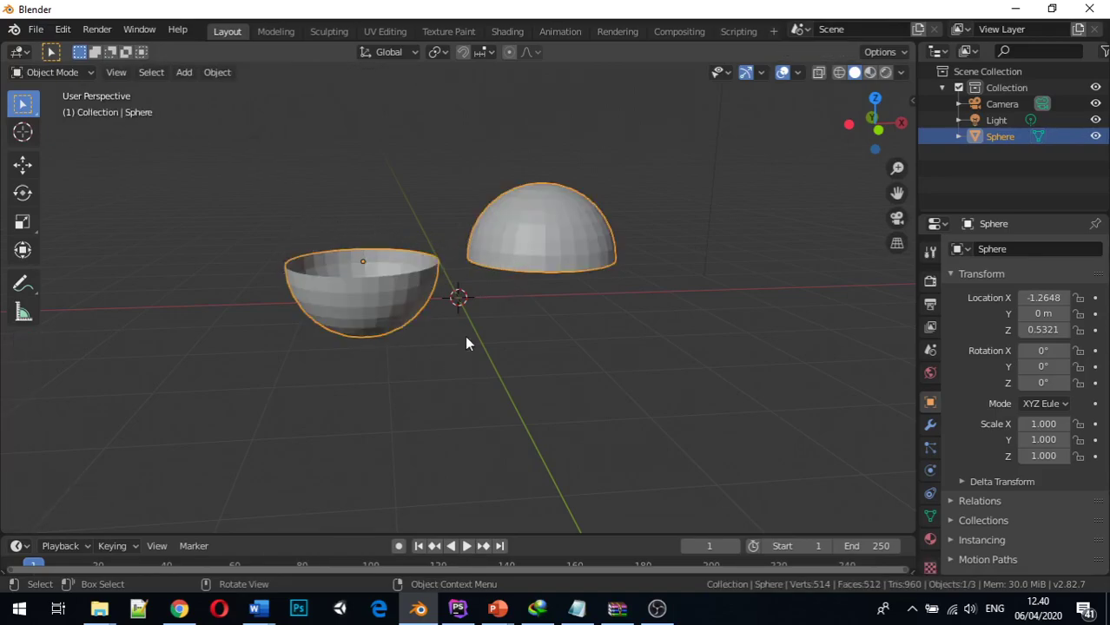
Step: Undo the moves and the join until both hemispheres are separate objects meeting at the origin again
key(ctrl+z)
key(ctrl+z)
key(ctrl+z)
key(ctrl+z)
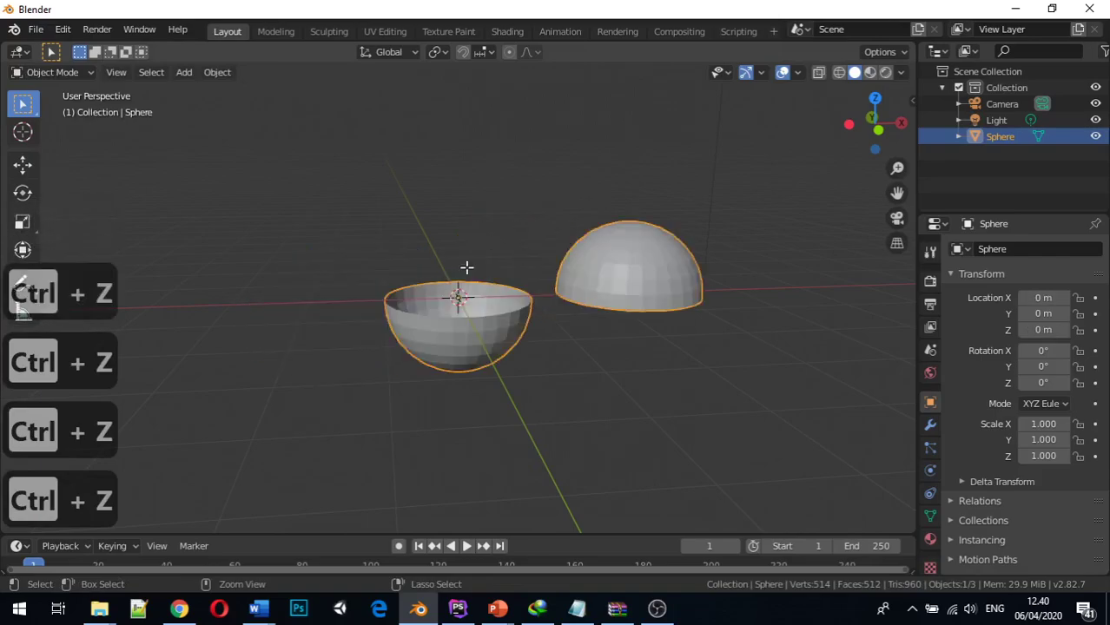
key(ctrl+z)
key(ctrl+z)
key(ctrl+z)
key(ctrl+z)
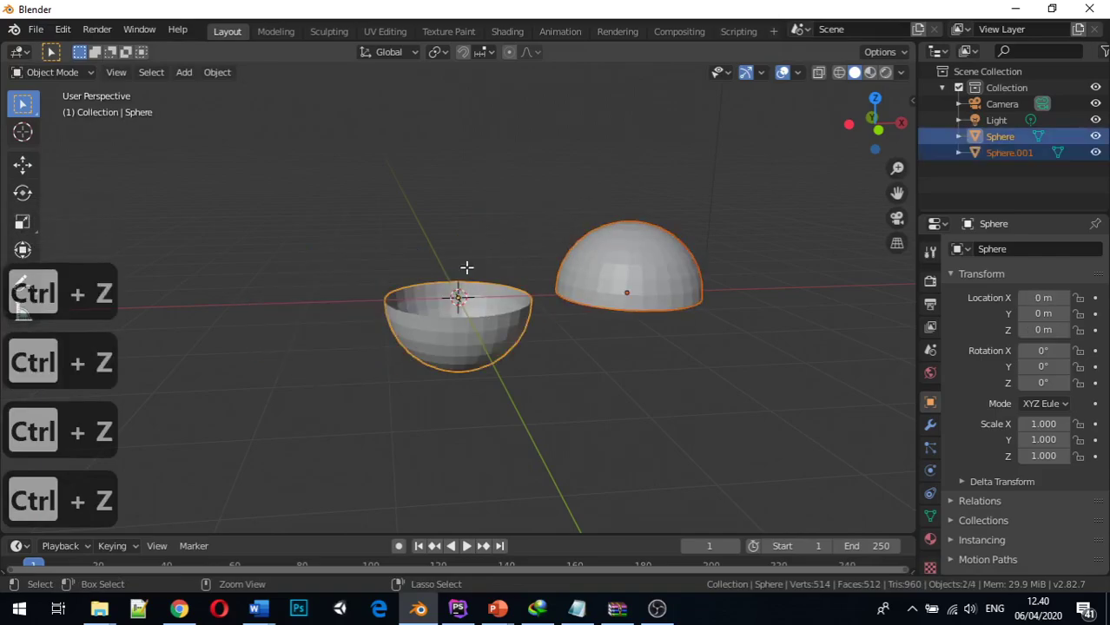
key(ctrl+z)
key(ctrl+z)
key(ctrl+z)
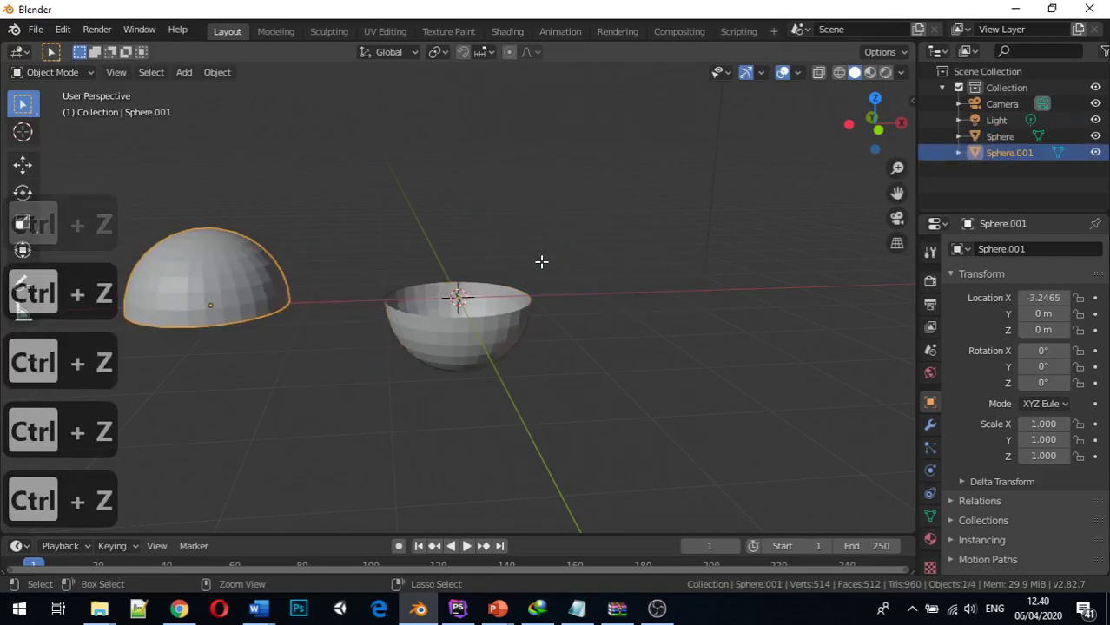
key(ctrl+z)
key(ctrl+z)
key(ctrl+z)
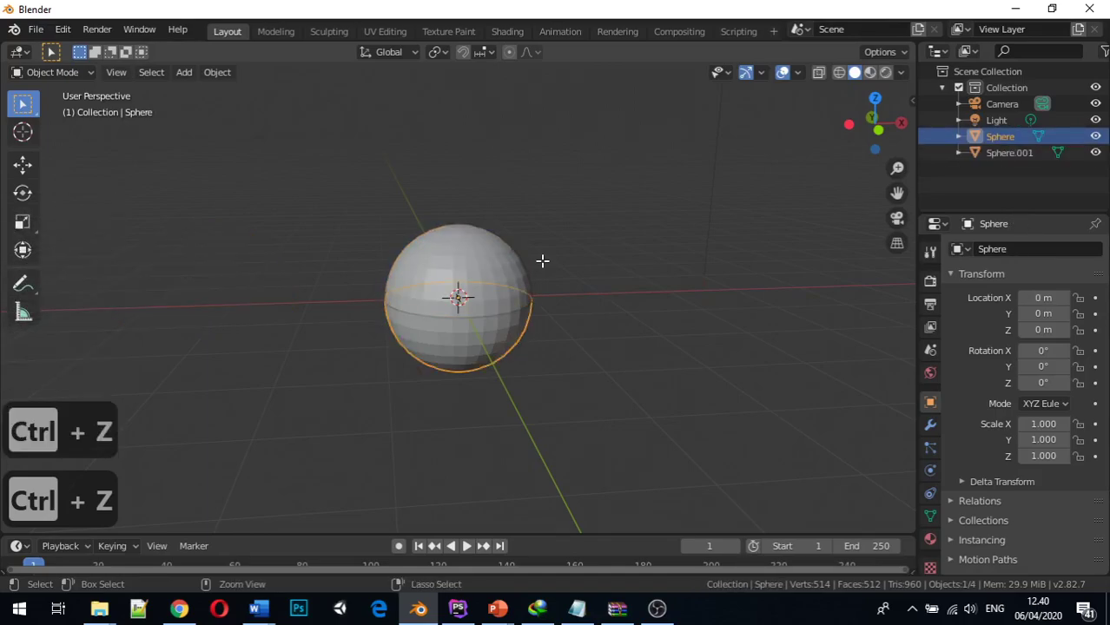
key(ctrl+z)
key(ctrl+z)
key(ctrl+z)
key(ctrl+z)
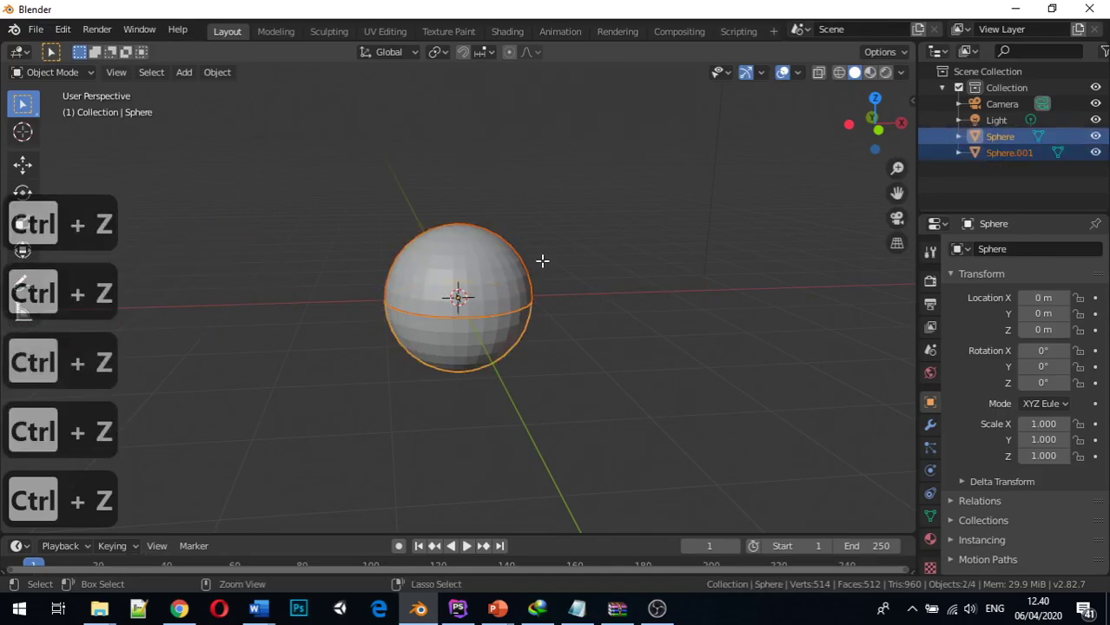
key(ctrl+z)
key(ctrl+z)
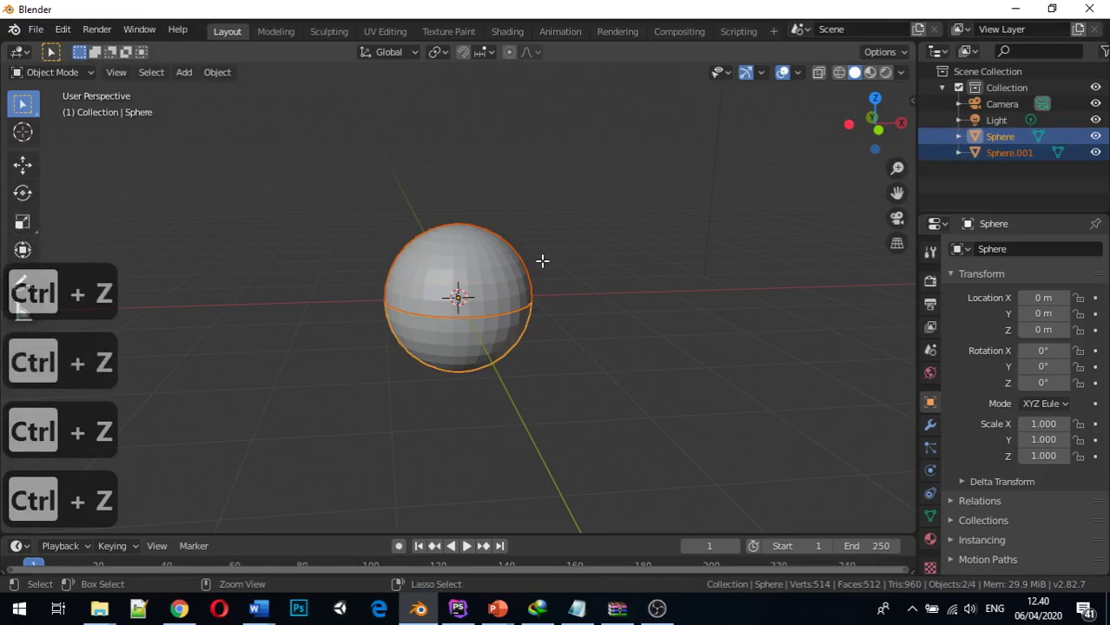
key(ctrl+z)
key(ctrl+z)
key(ctrl+z)
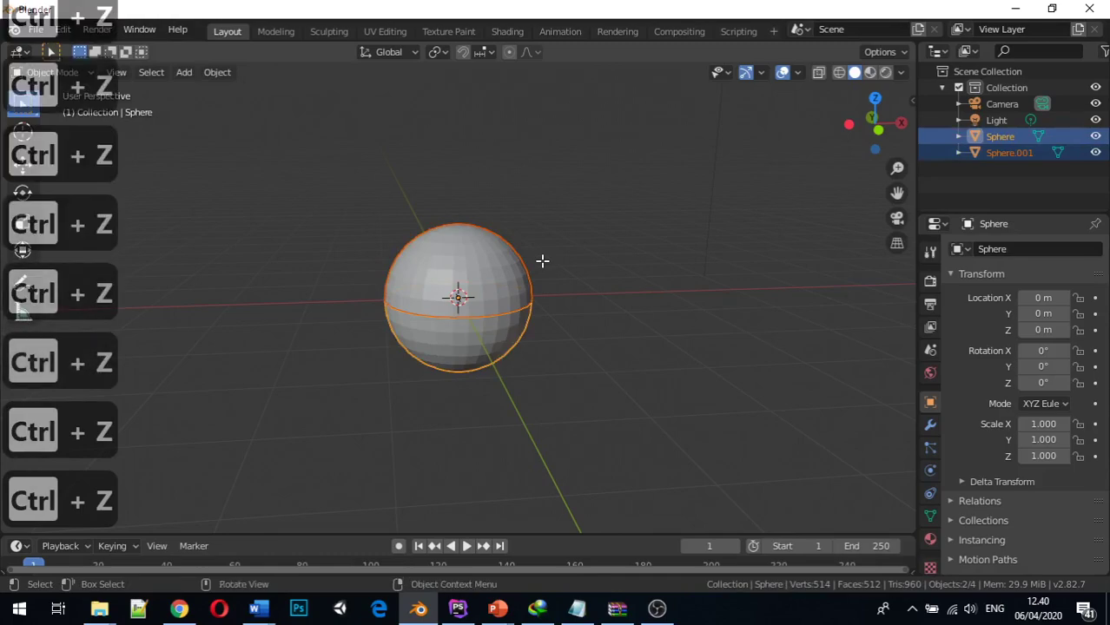
key(ctrl+z)
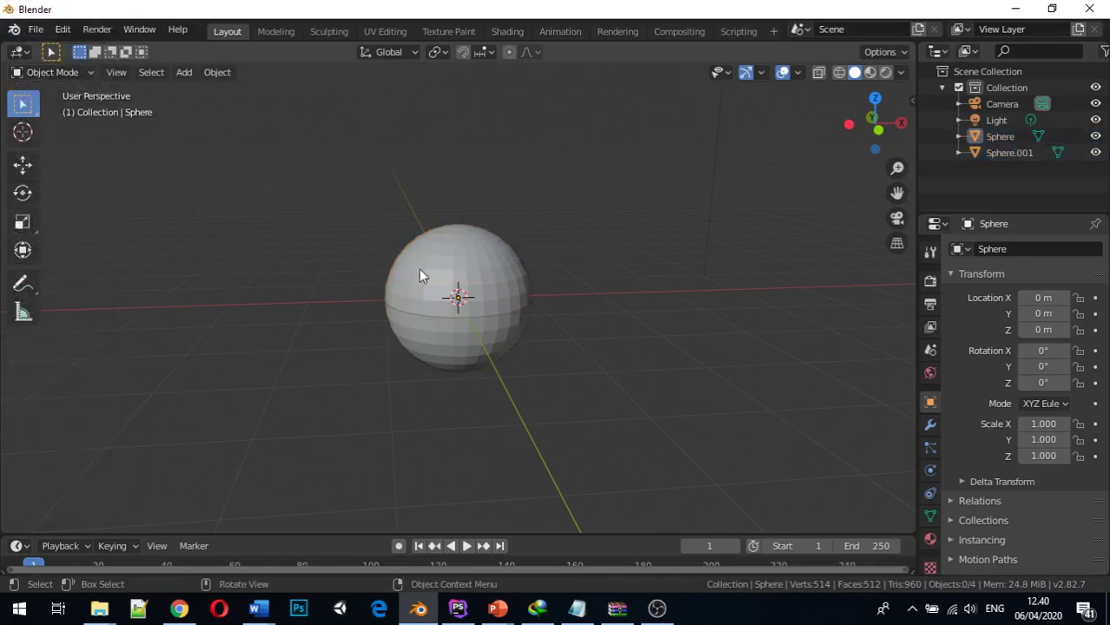
Step: Delete the upper hemisphere and the lower hemisphere from the scene
click(451, 266)
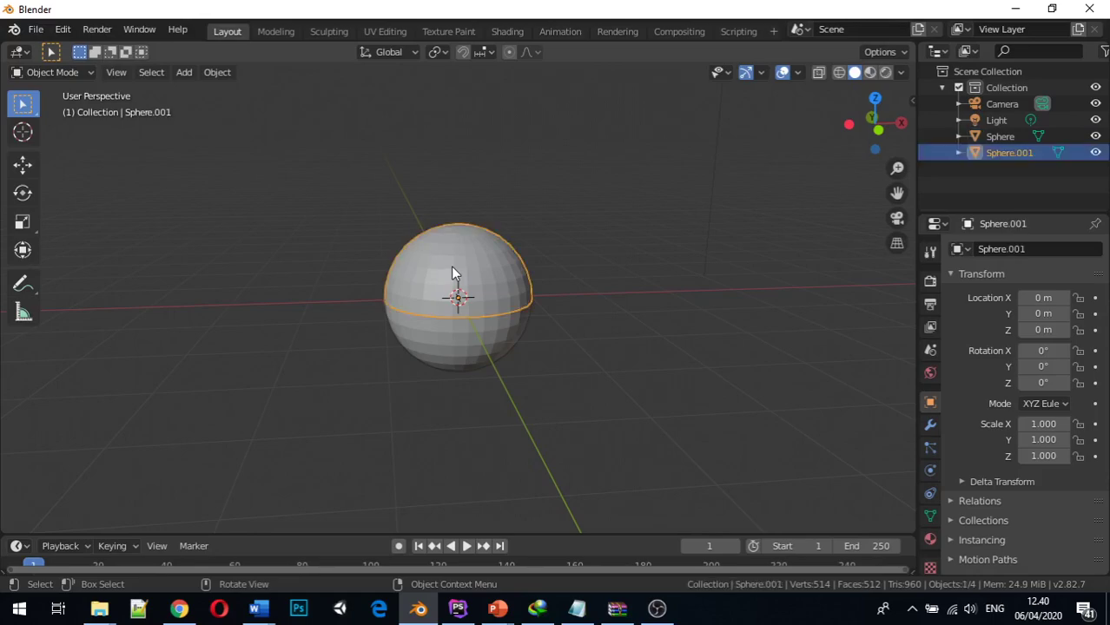
key(x)
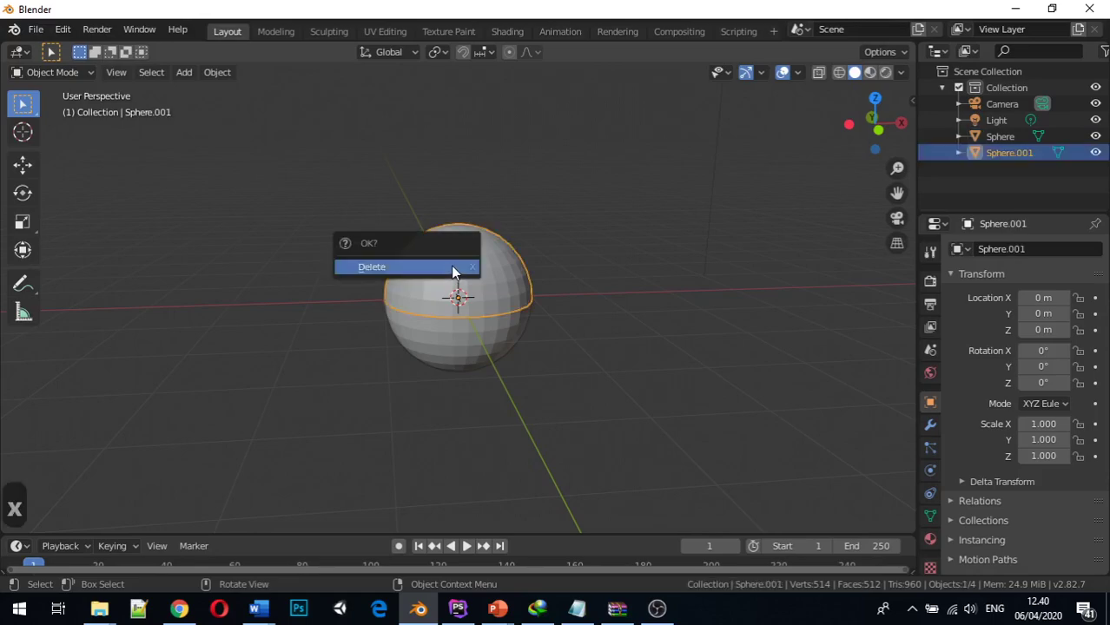
click(451, 266)
click(443, 300)
key(x)
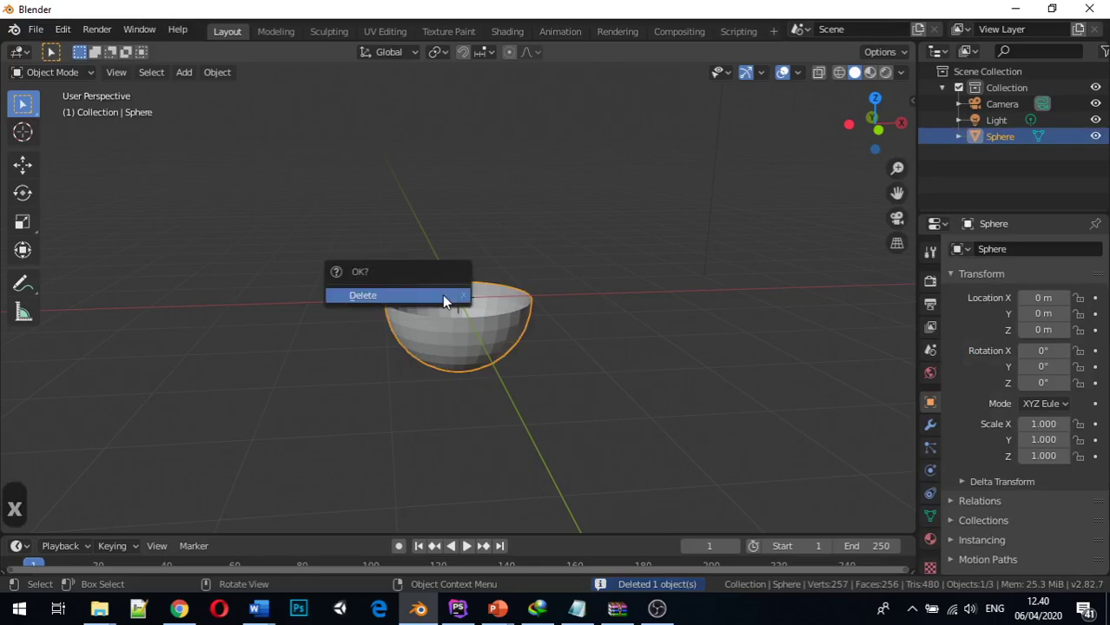
click(444, 299)
Step: Add a new UV sphere mesh at the origin
key(shift+a)
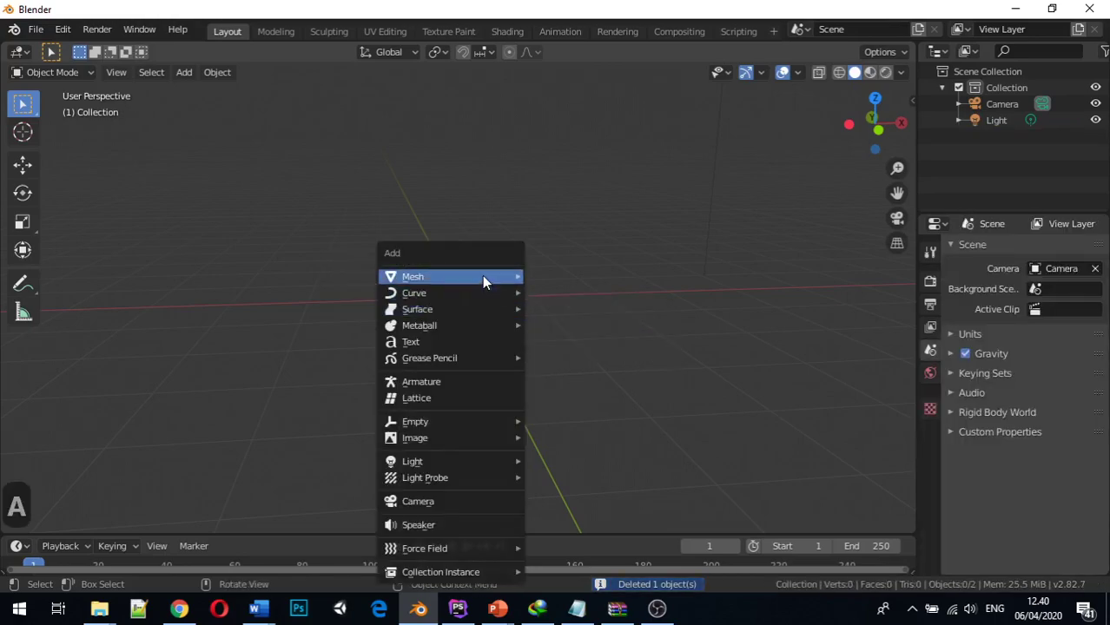
mouse_move(482, 275)
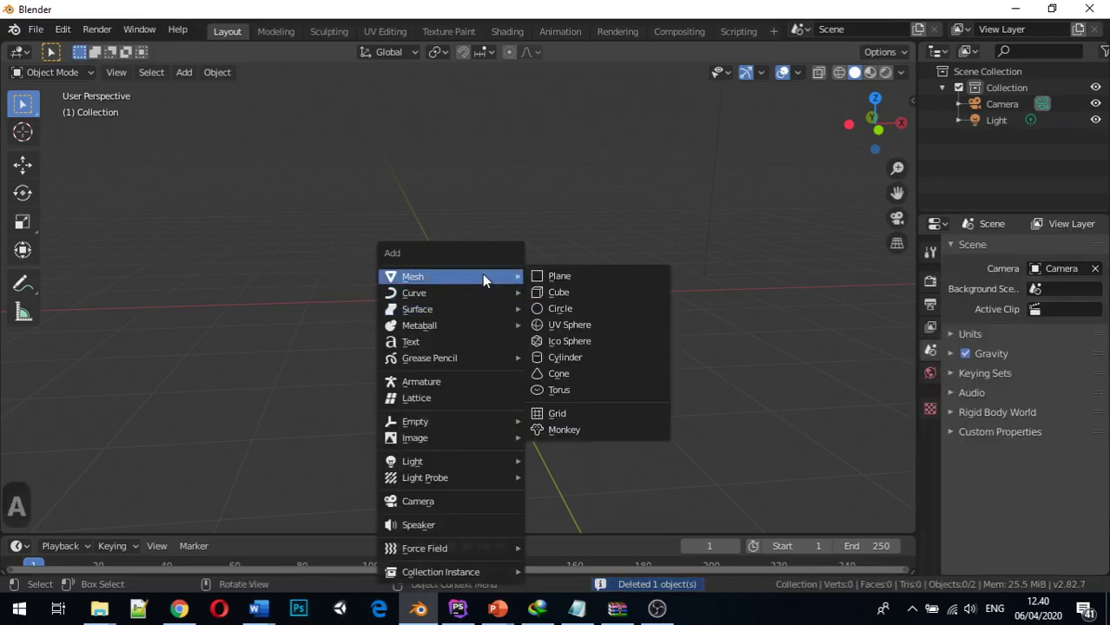
click(571, 325)
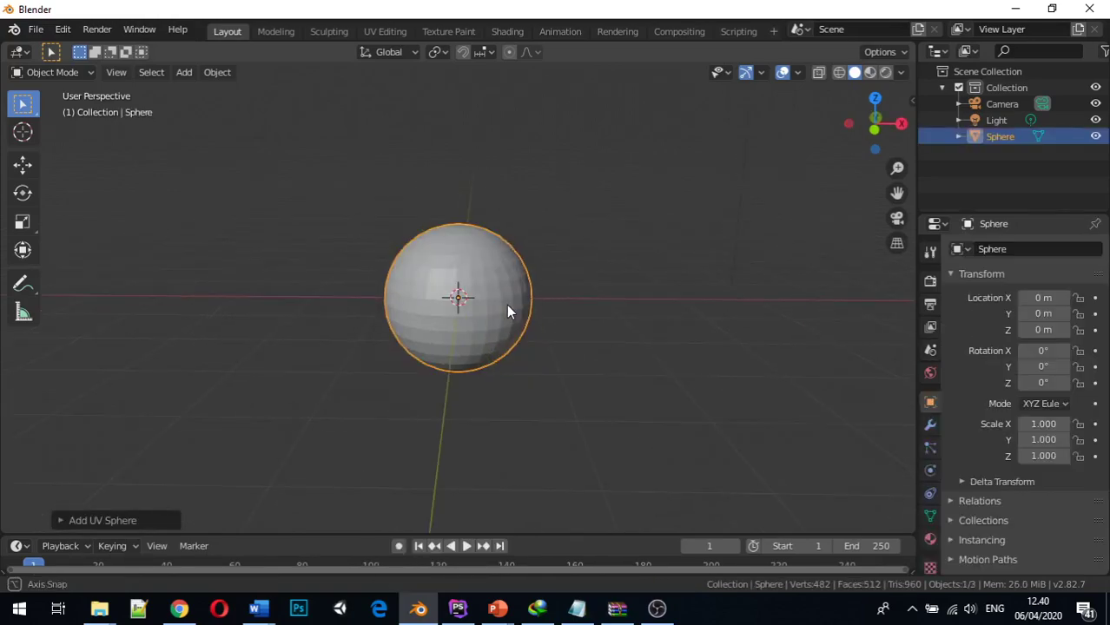
Step: In Edit Mode, box-select the sphere's upper-half vertices down to the equator from the front view and from the back view
key(Tab)
middle_drag(469, 299, 456, 295)
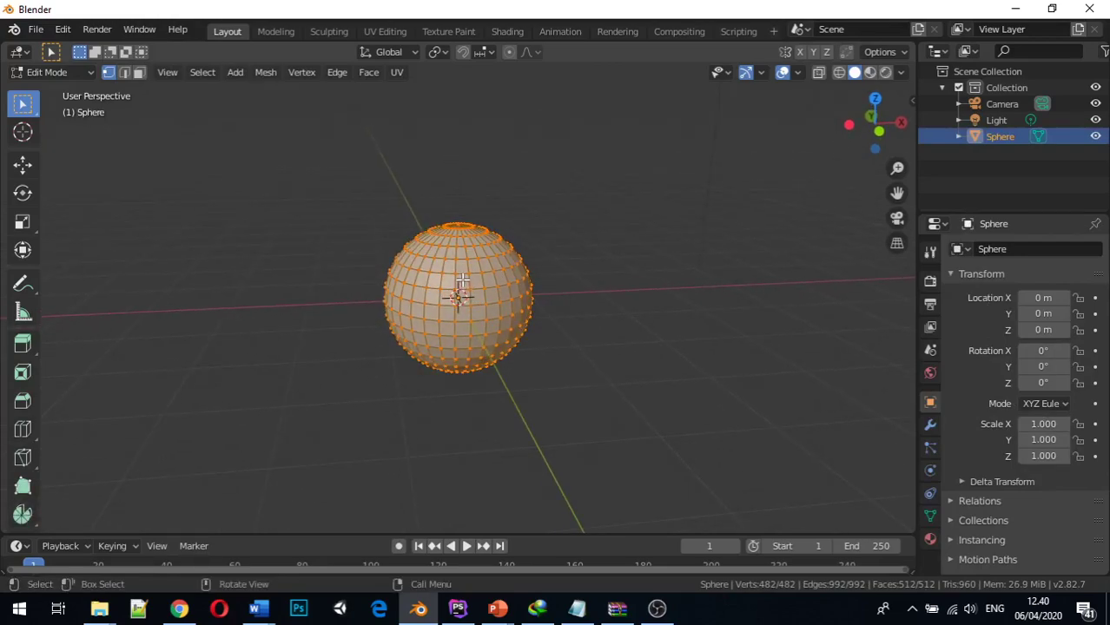
key(1)
key(b)
key(Escape)
click(304, 196)
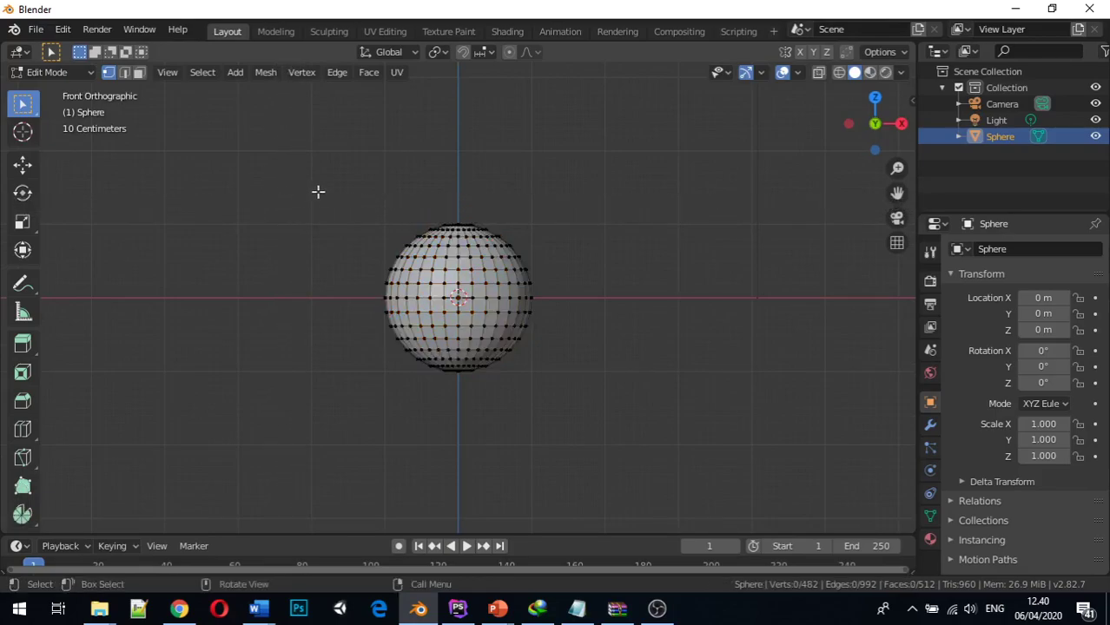
key(b)
drag(330, 213, 588, 300)
middle_drag(588, 299, 588, 299)
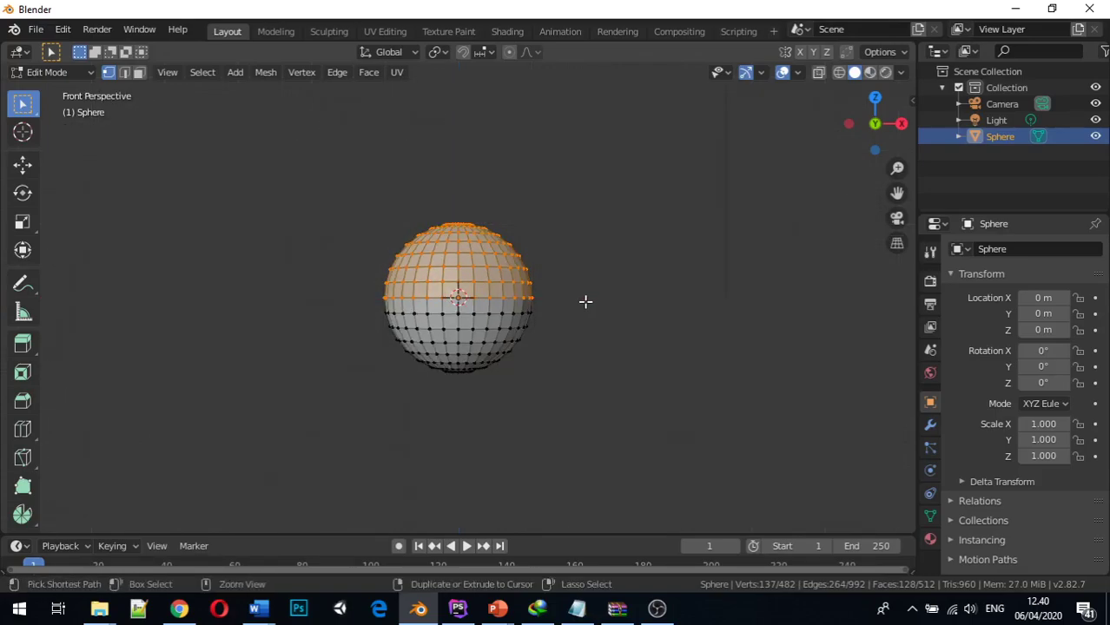
key(ctrl+KP_1)
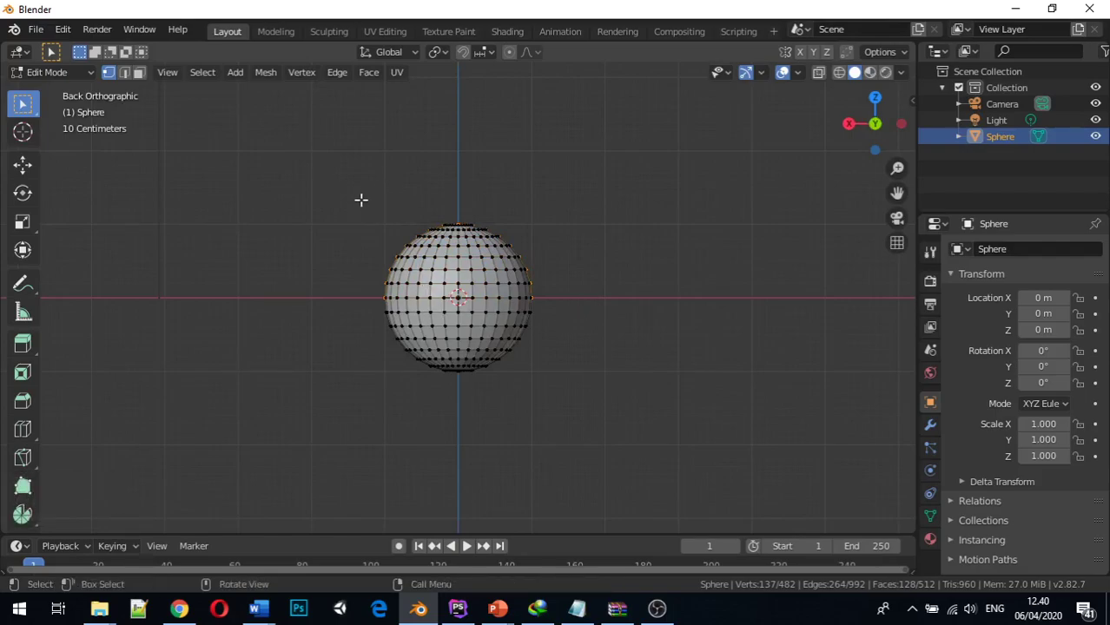
drag(352, 200, 580, 302)
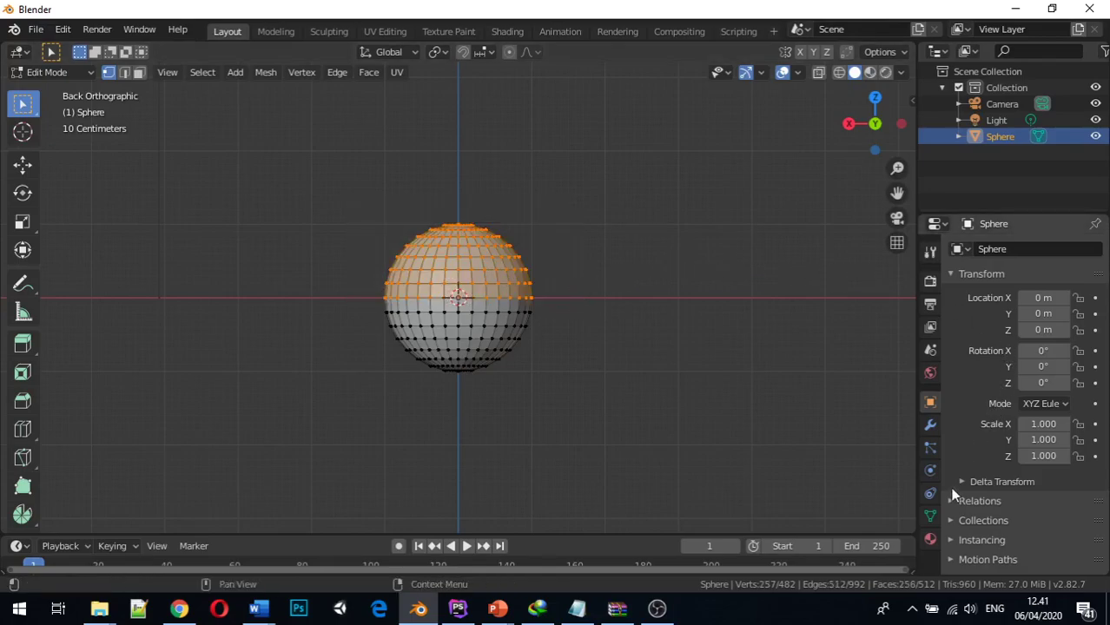
Step: Create a new material on the sphere, give it a turquoise base color, and deselect the vertices
click(930, 539)
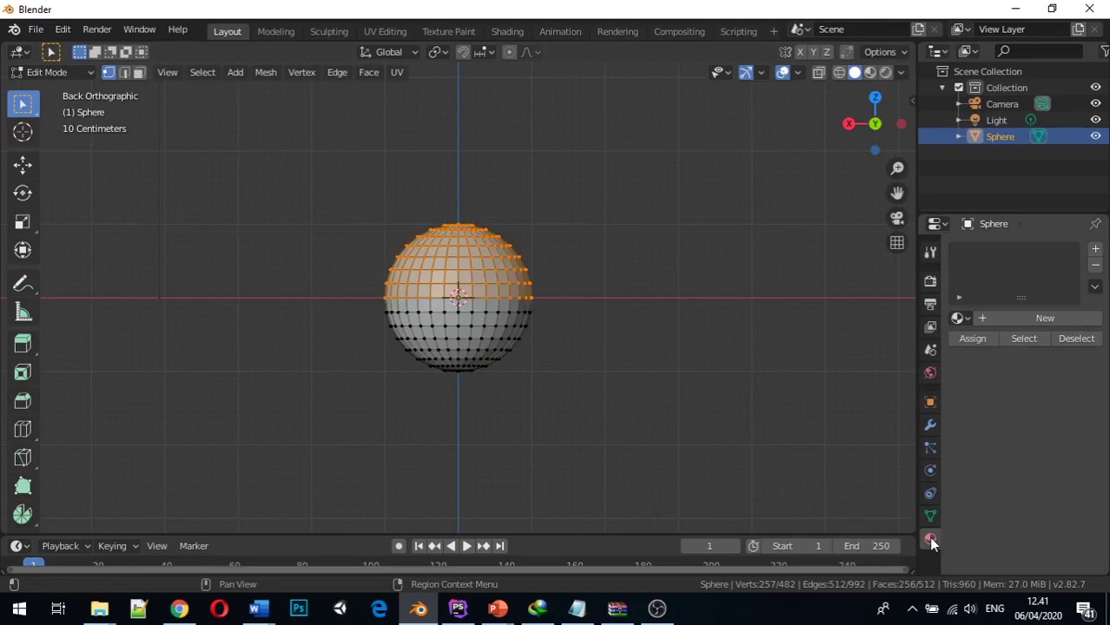
click(1010, 324)
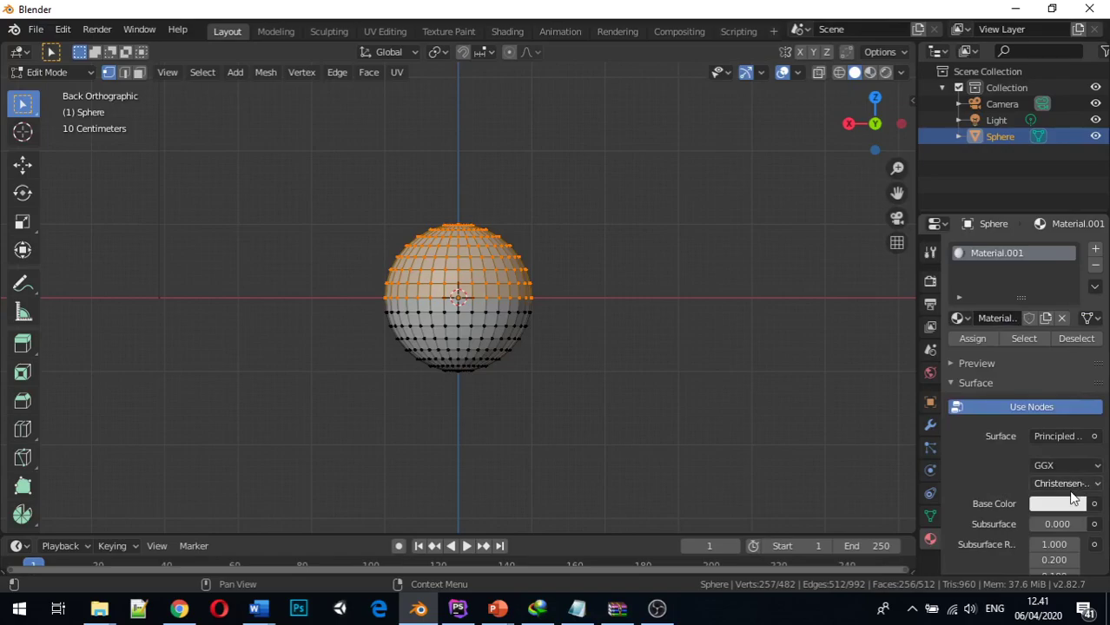
click(1068, 505)
drag(1005, 351, 946, 303)
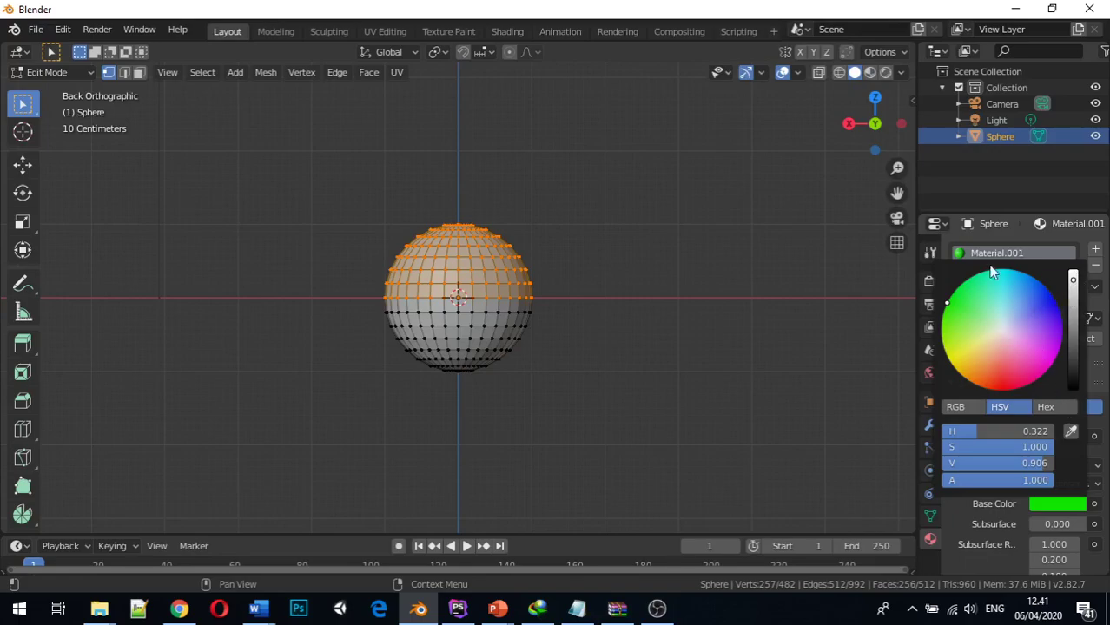
click(1045, 286)
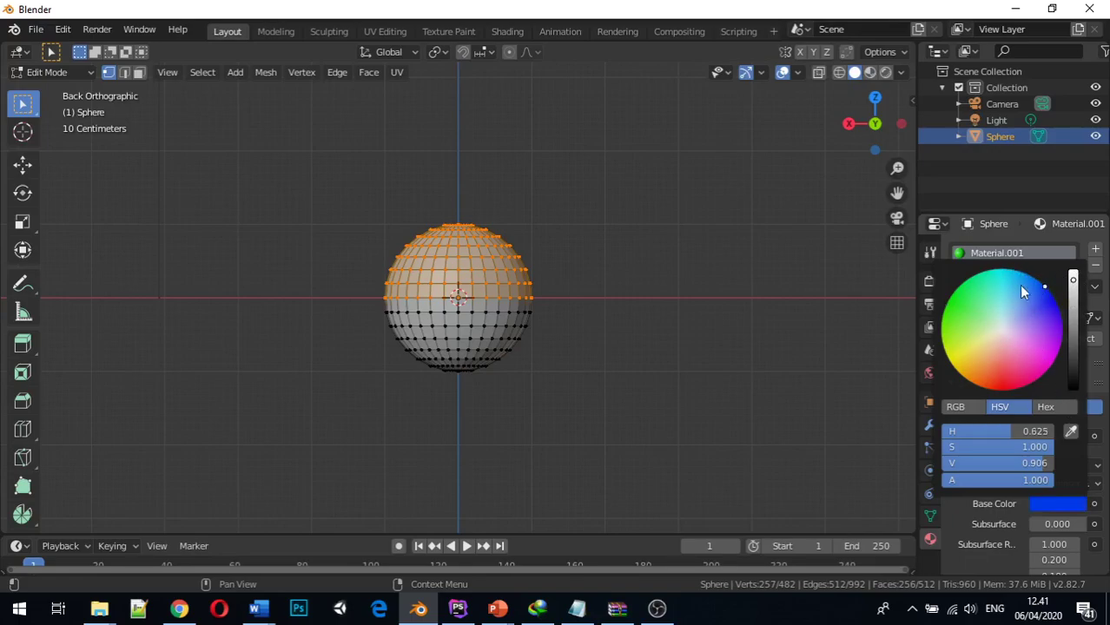
click(990, 280)
click(843, 345)
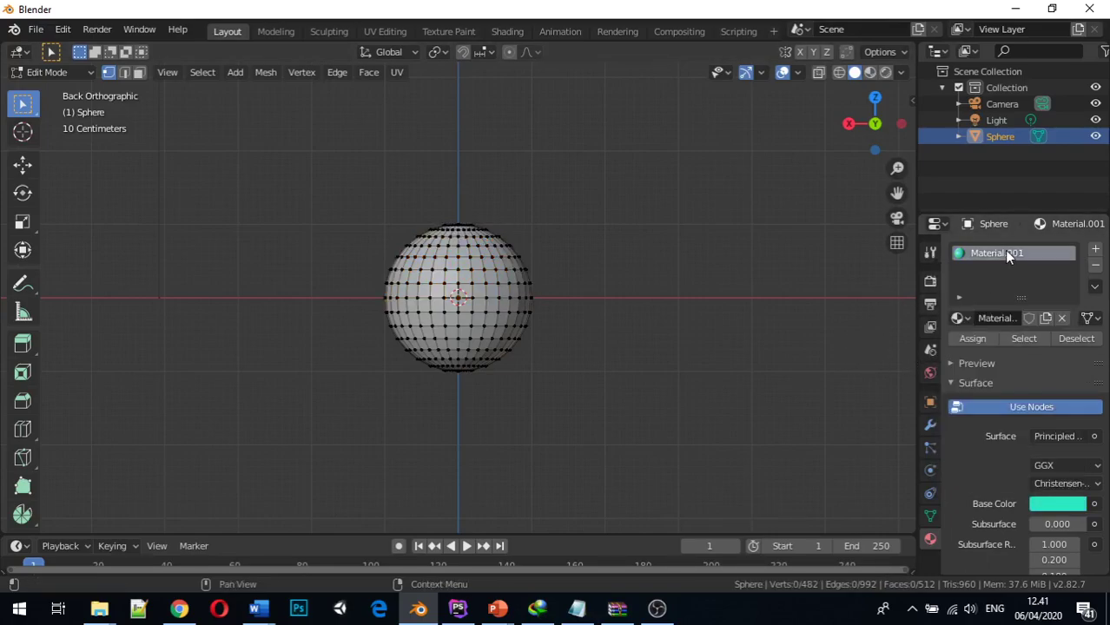
Step: Switch the viewport to rendered shading and box-select the sphere's lower-half vertices, equator included, from the back and front views
click(885, 72)
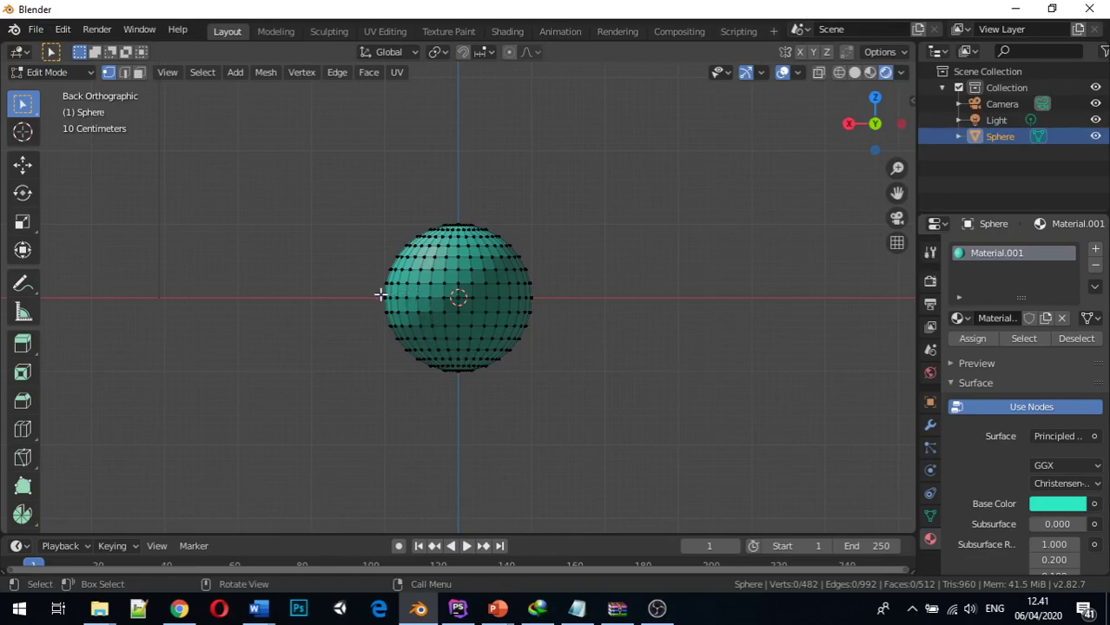
drag(379, 295, 571, 378)
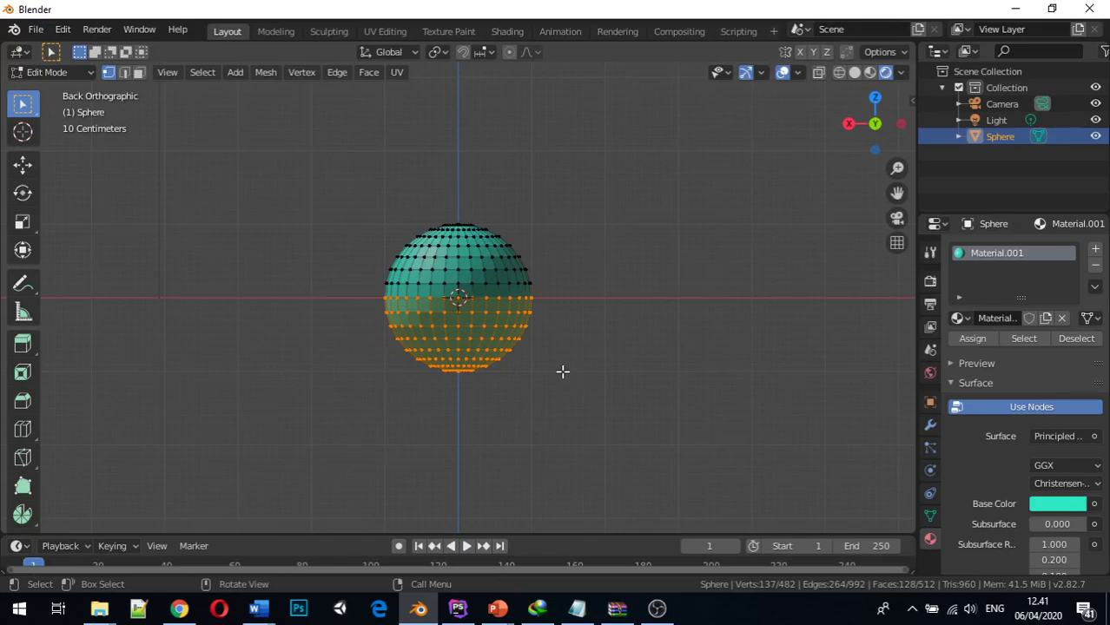
key(ctrl+1)
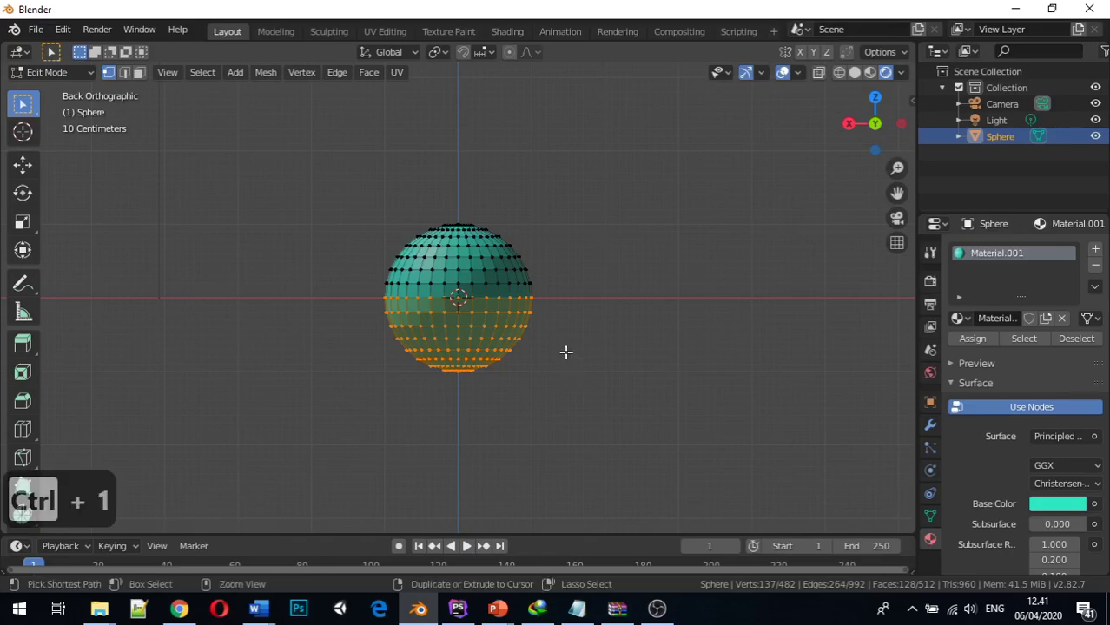
key(1)
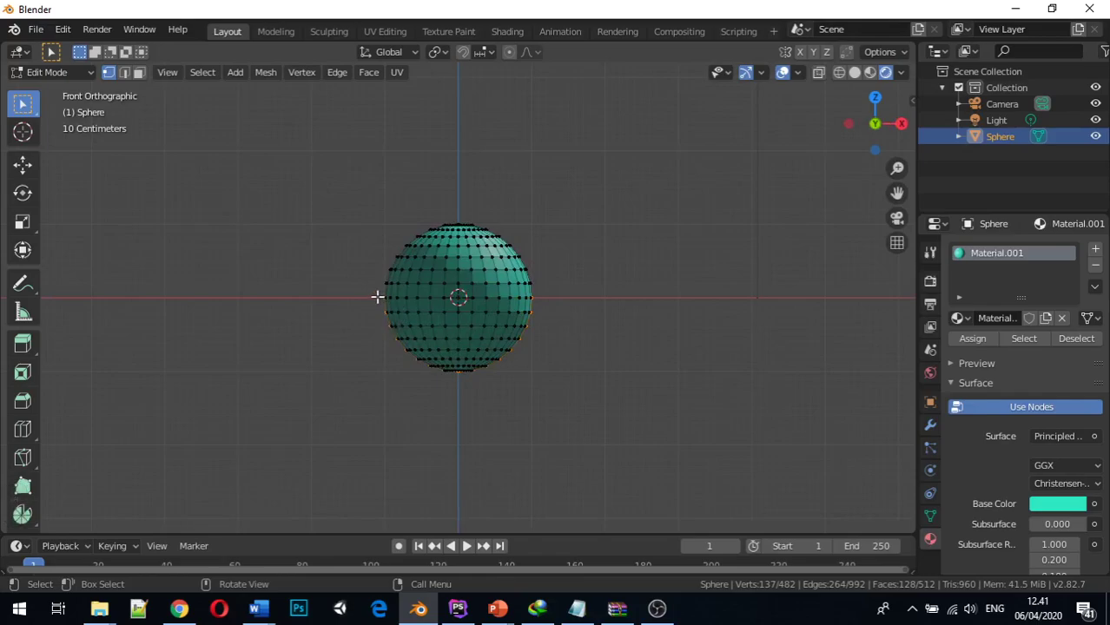
drag(374, 296, 590, 389)
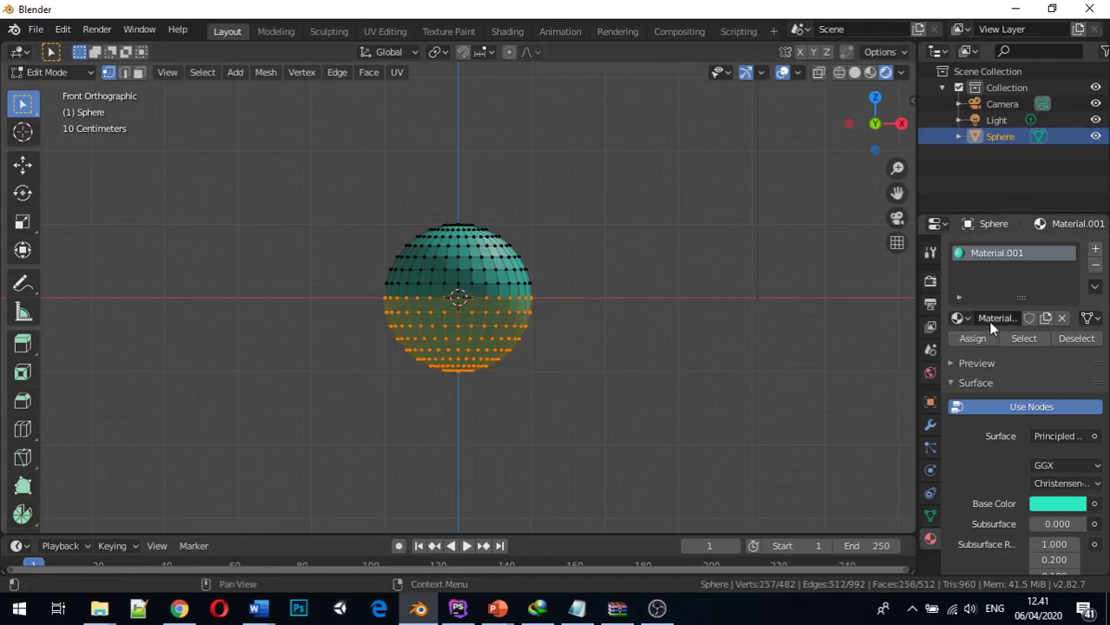
Step: Create a second material with a red base color, assign it to the selected lower half, and drop the selection
click(1096, 250)
click(1048, 349)
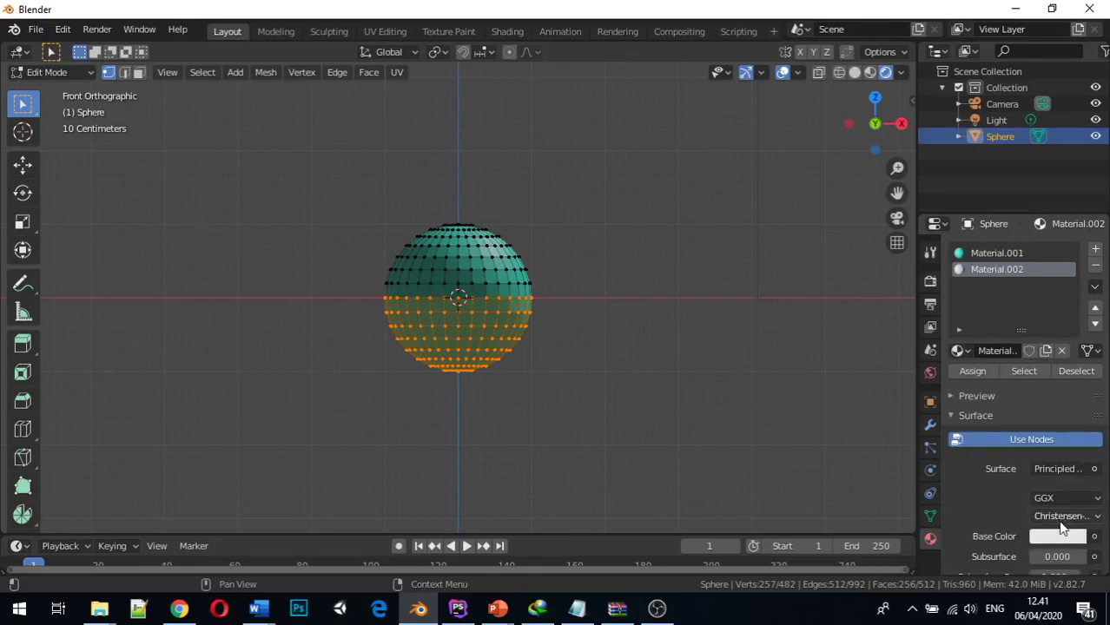
click(1060, 532)
click(999, 439)
click(1022, 394)
drag(1023, 394, 1003, 416)
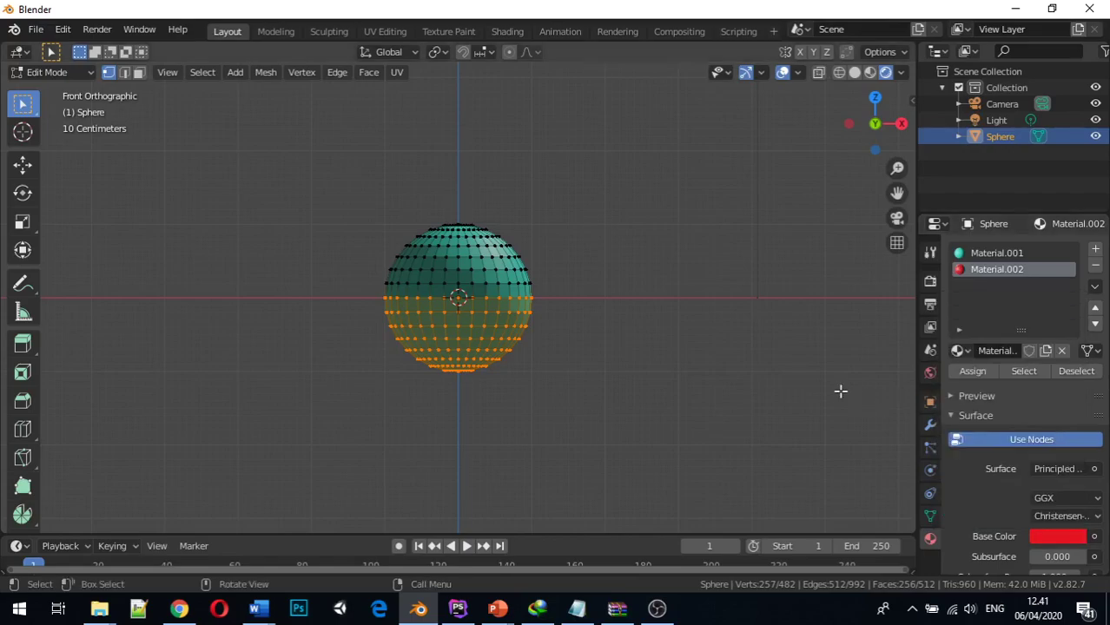
click(978, 372)
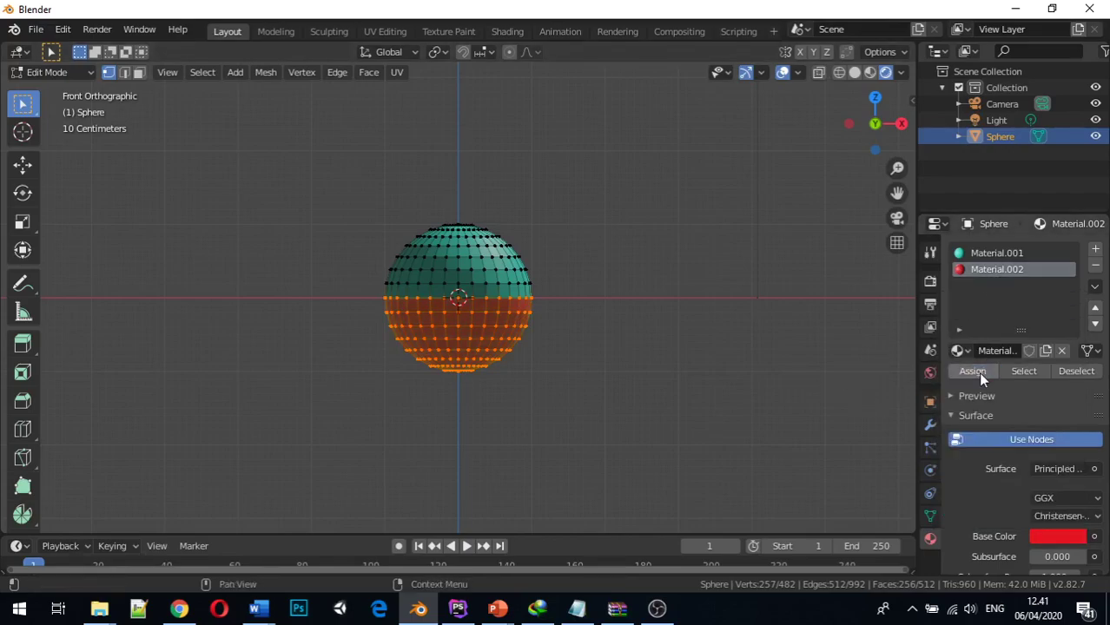
middle_drag(640, 394, 407, 339)
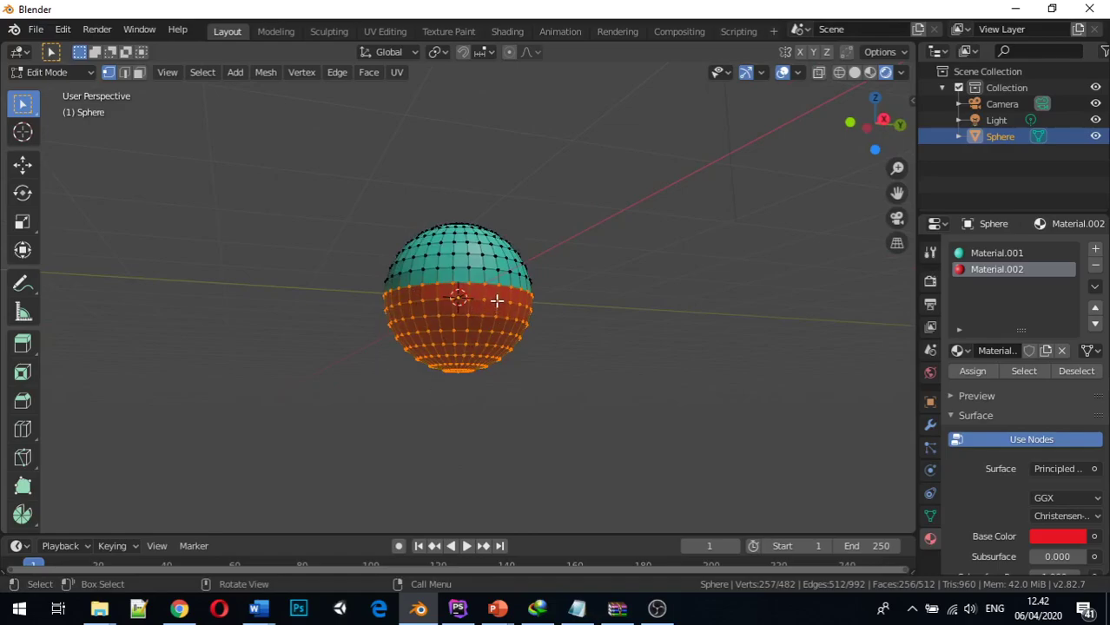
click(529, 304)
middle_drag(532, 302, 513, 351)
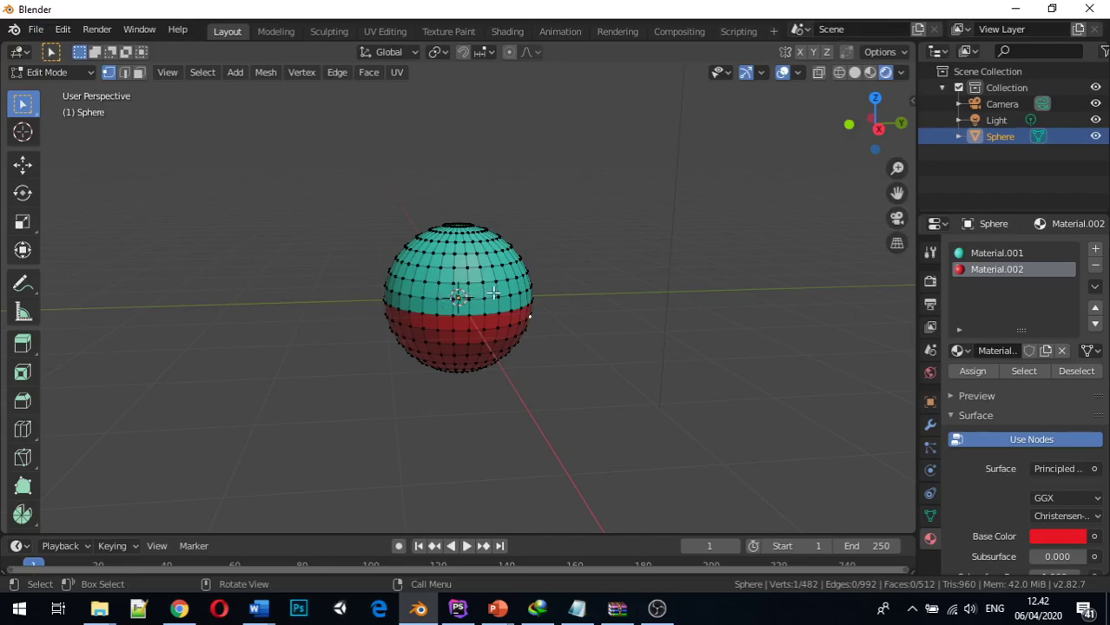
Step: Select the whole sphere mesh, separate it by material, and return to Object Mode
key(a)
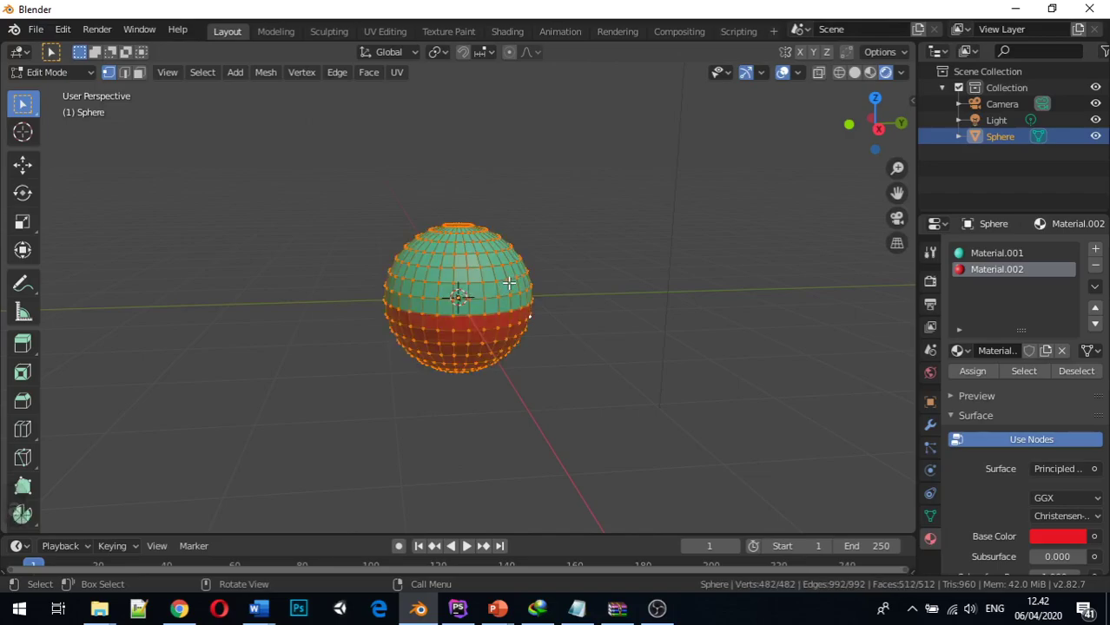
key(p)
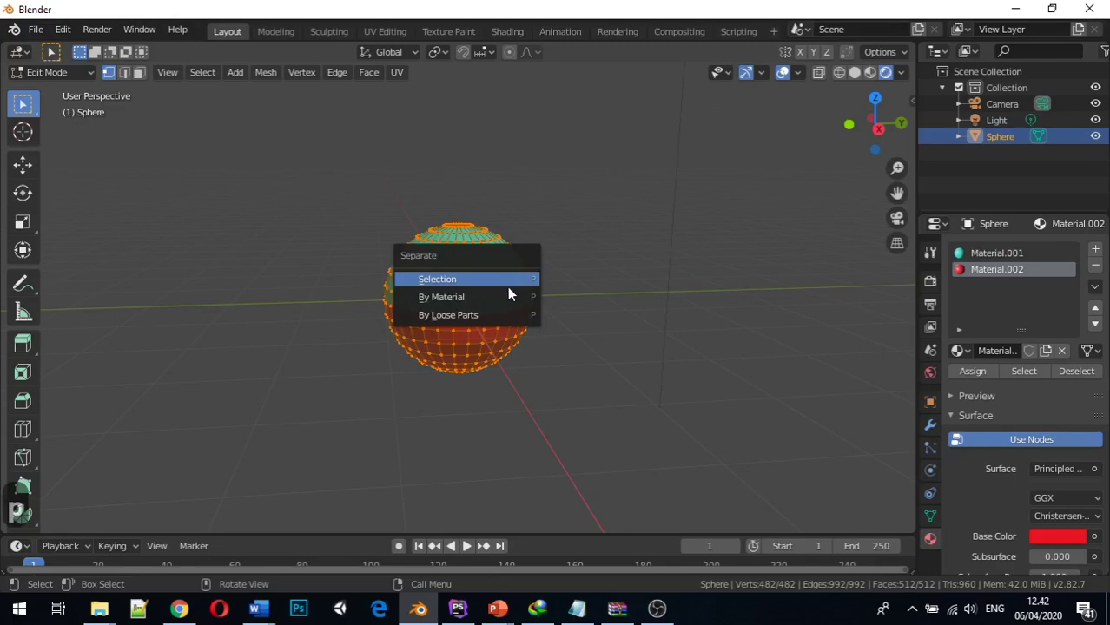
click(507, 295)
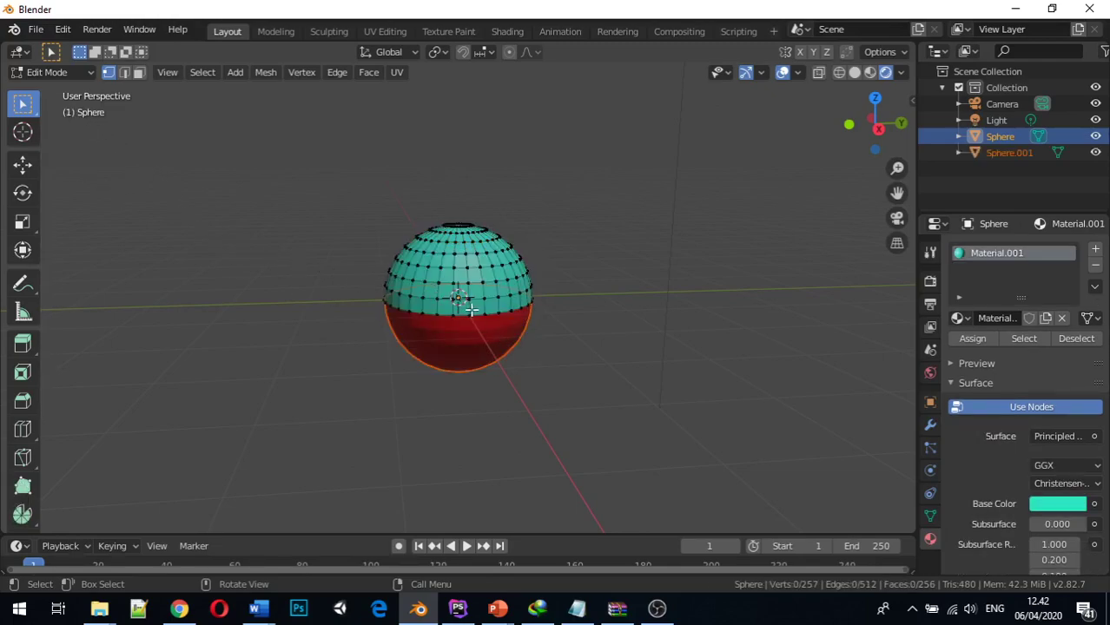
key(Tab)
Step: Try moving the turquoise upper hemisphere along the X axis, away from the red half
middle_drag(539, 332, 466, 299)
click(475, 233)
key(g)
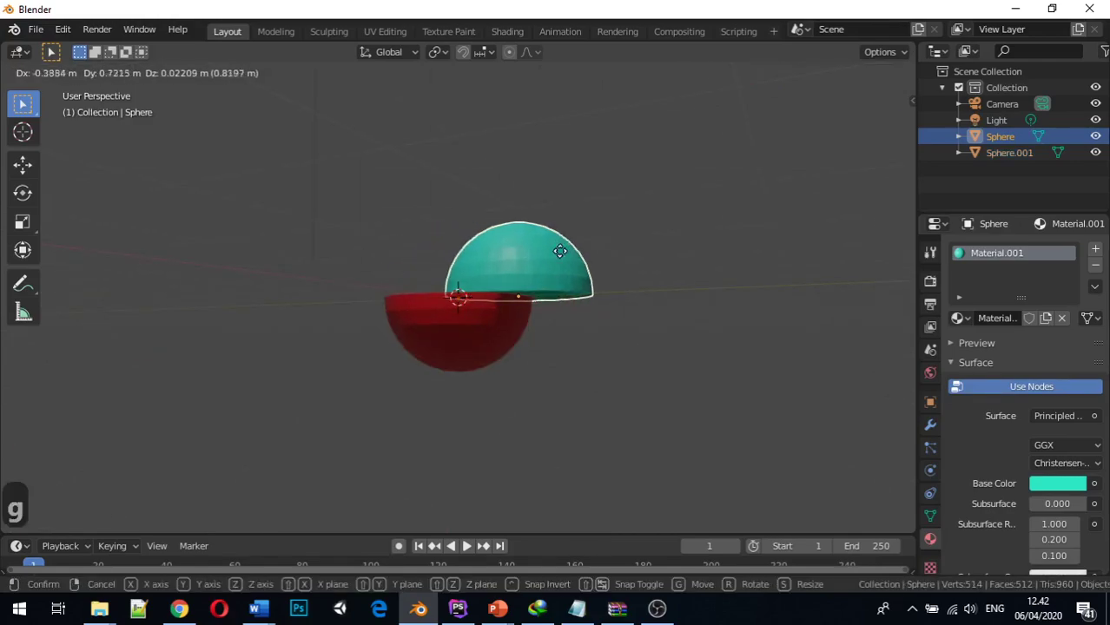
key(x)
click(641, 309)
middle_drag(641, 310, 778, 292)
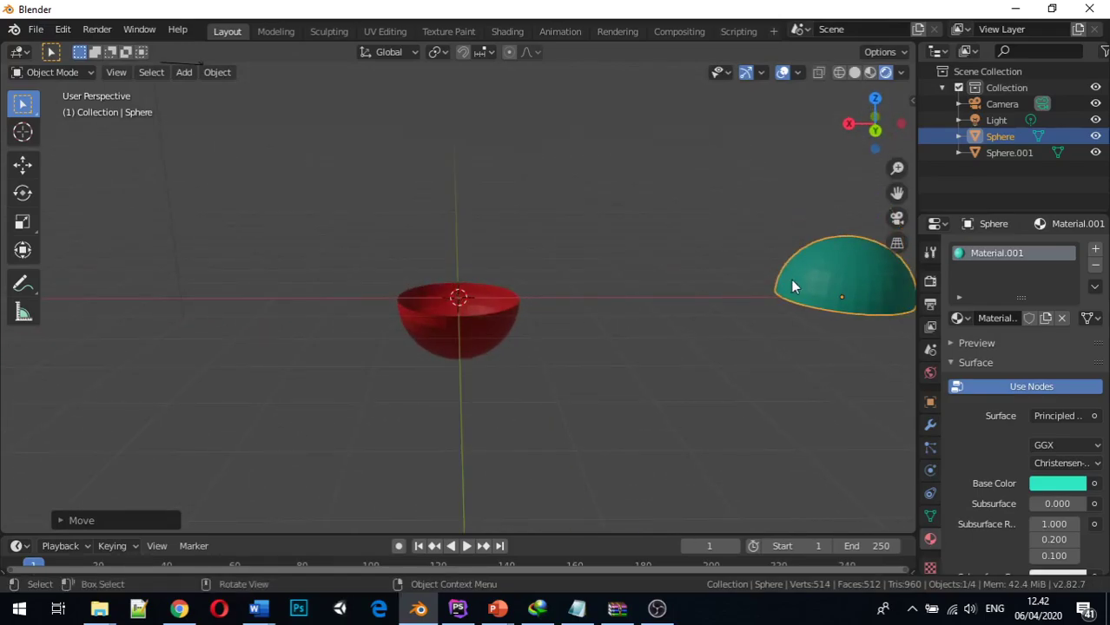
Step: Try moving the turquoise hemisphere along the Y axis, and undo both its Y and X moves
key(g)
key(y)
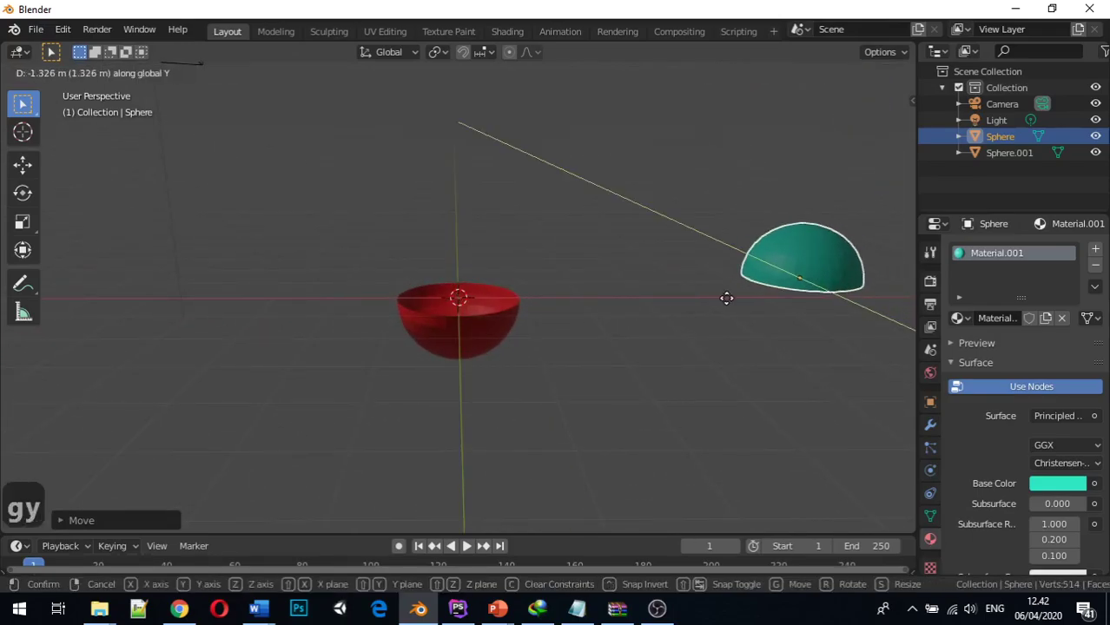
click(728, 297)
key(ctrl+z)
key(ctrl+z)
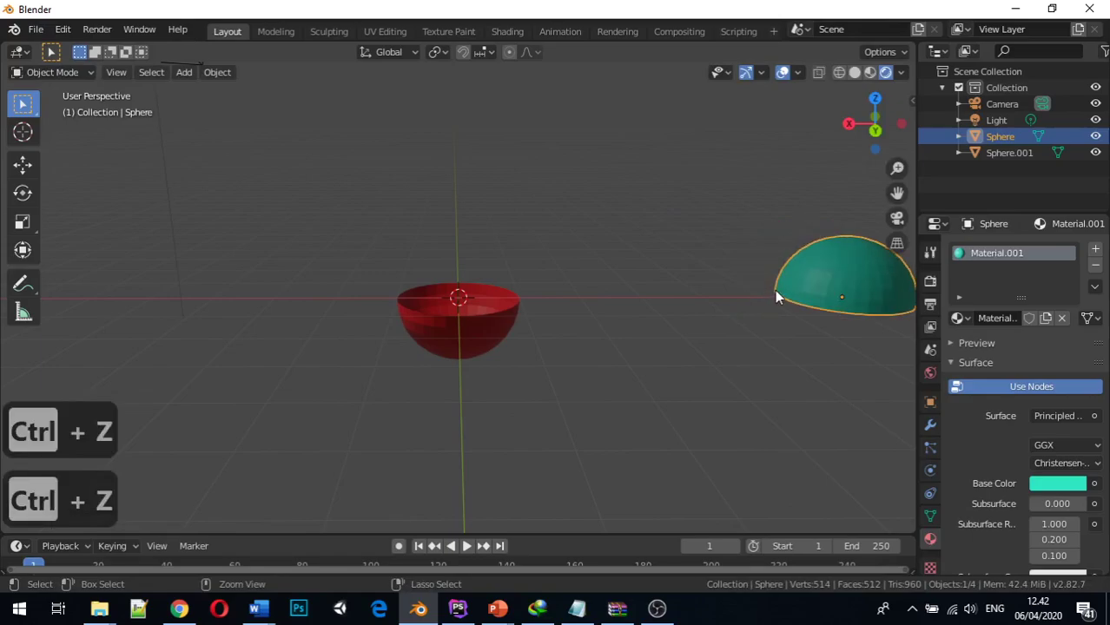
Step: Raise the turquoise hemisphere about 1.3 m along the Z axis, above the red half
key(g)
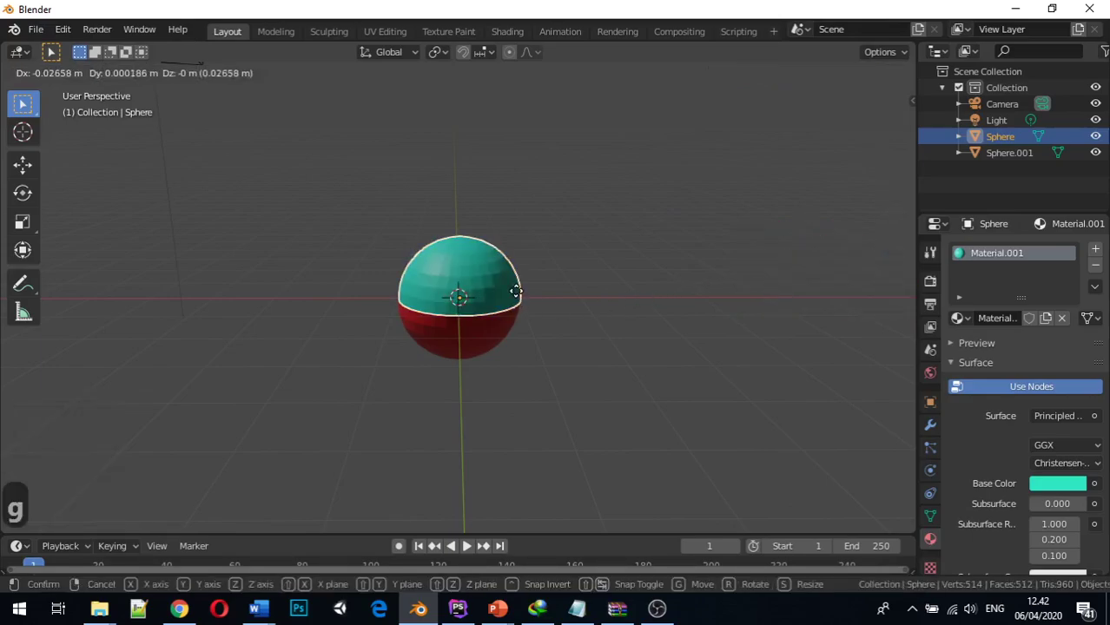
key(z)
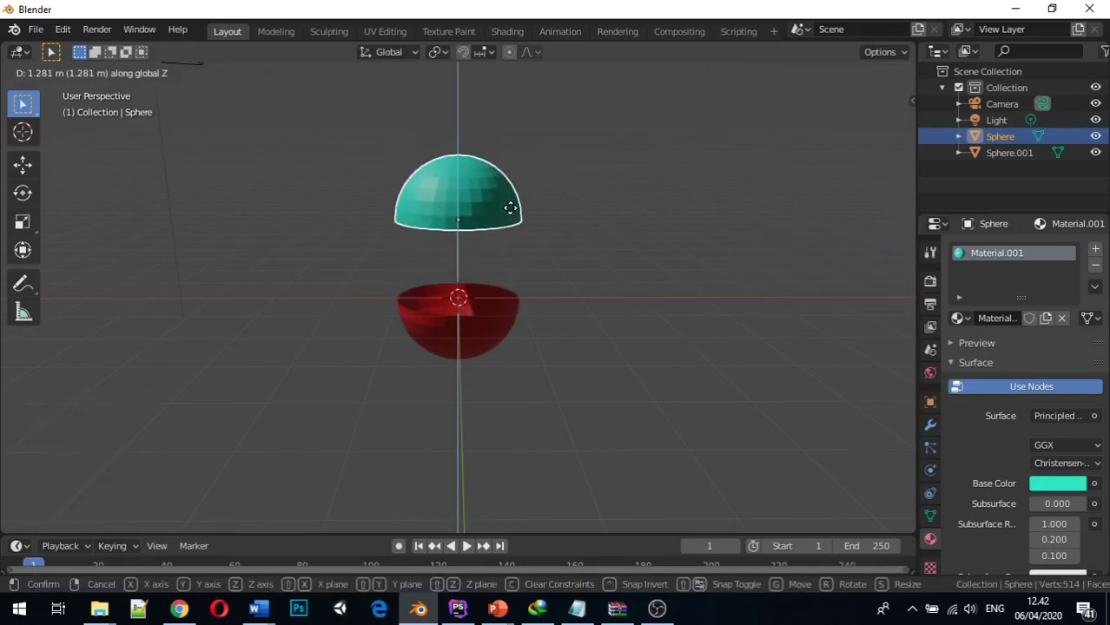
click(511, 212)
mouse_move(572, 236)
middle_down()
mouse_move(546, 285)
mouse_move(579, 328)
mouse_move(637, 282)
middle_up()
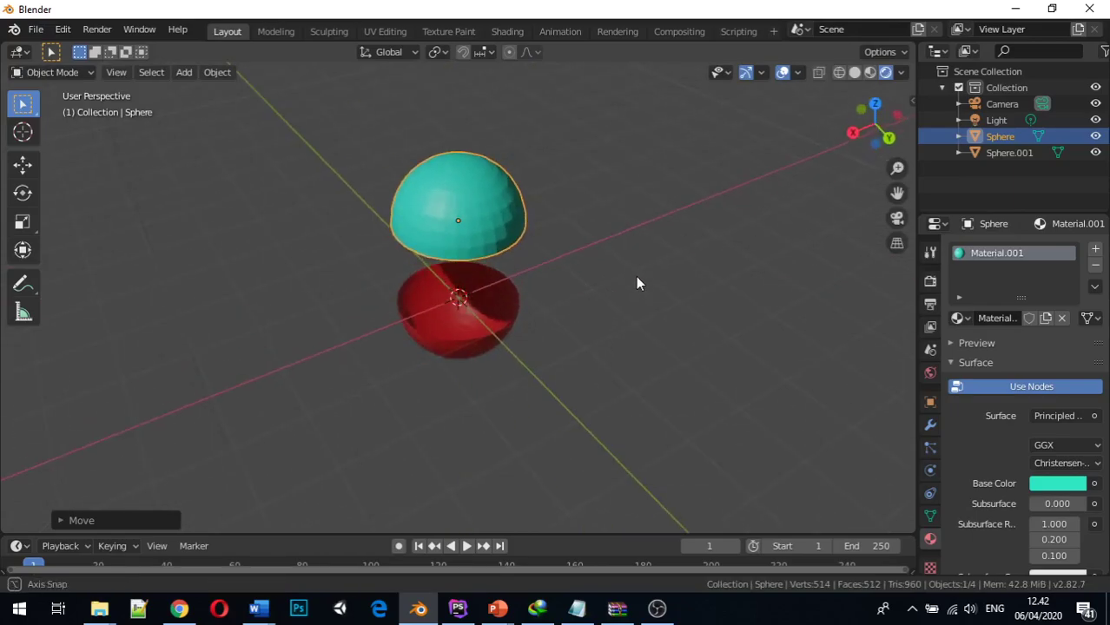
Step: In Edit Mode, circle-select a patch of vertices on the side of the turquoise hemisphere and add one missed edge vertex
key(Tab)
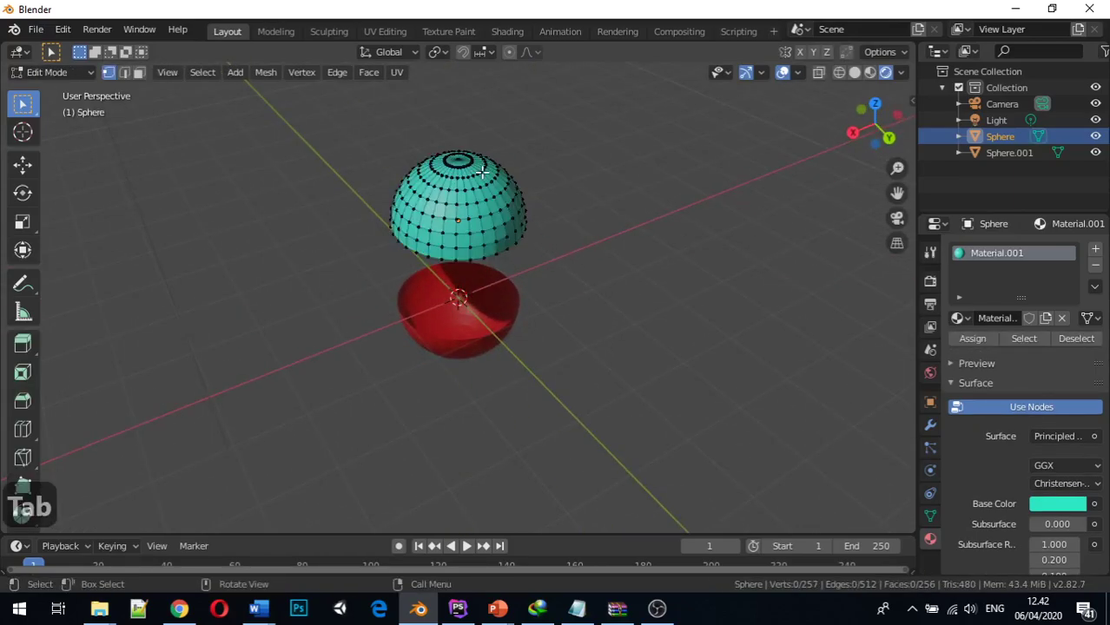
key(c)
mouse_move(447, 218)
mouse_down()
mouse_move(478, 237)
mouse_move(474, 225)
mouse_move(430, 231)
mouse_move(472, 228)
mouse_move(481, 205)
mouse_move(451, 236)
mouse_move(432, 220)
mouse_move(452, 202)
mouse_move(455, 235)
mouse_move(499, 251)
mouse_move(483, 200)
mouse_move(432, 256)
mouse_up()
right_click(627, 252)
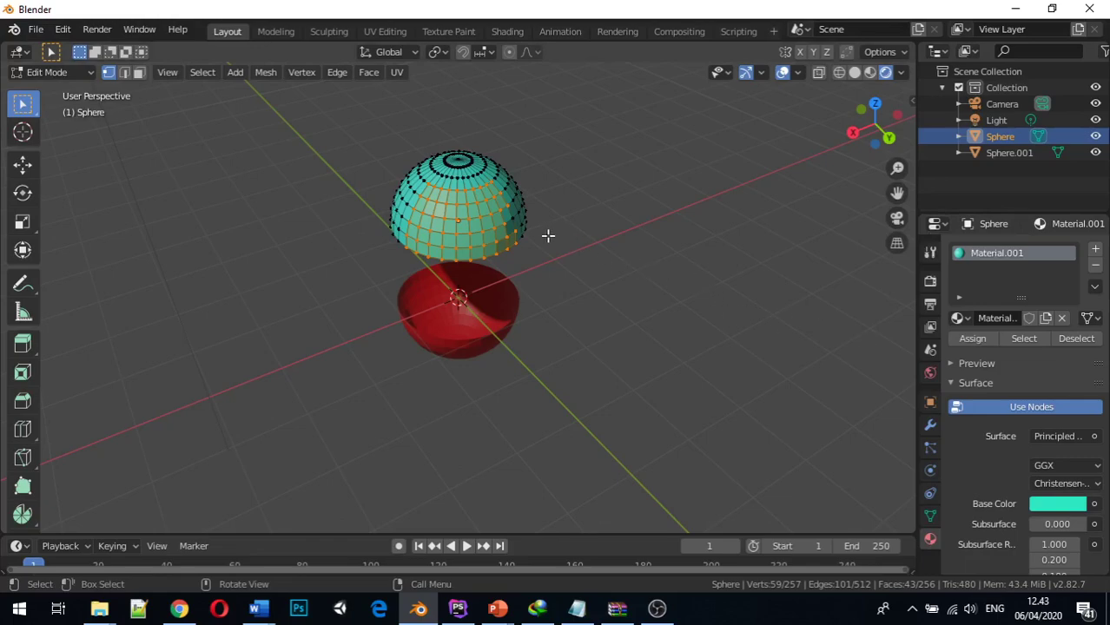
key(shift)
shift+click(512, 220)
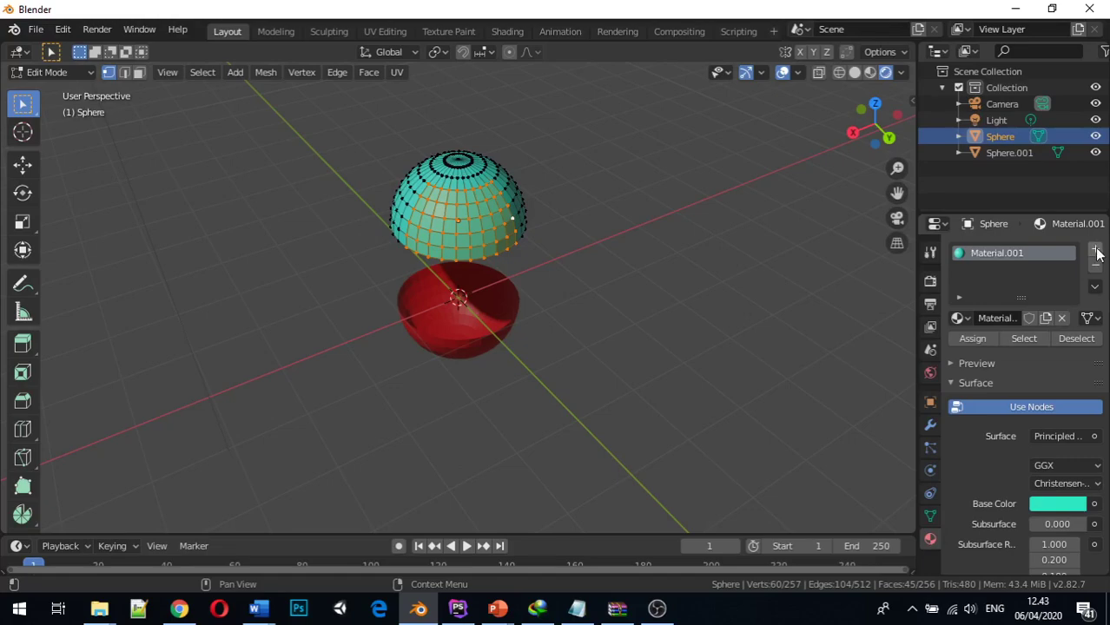
Step: Create a new material, assign it to the selected patch, give it a yellow base color, and deselect the vertices
click(1097, 252)
click(994, 345)
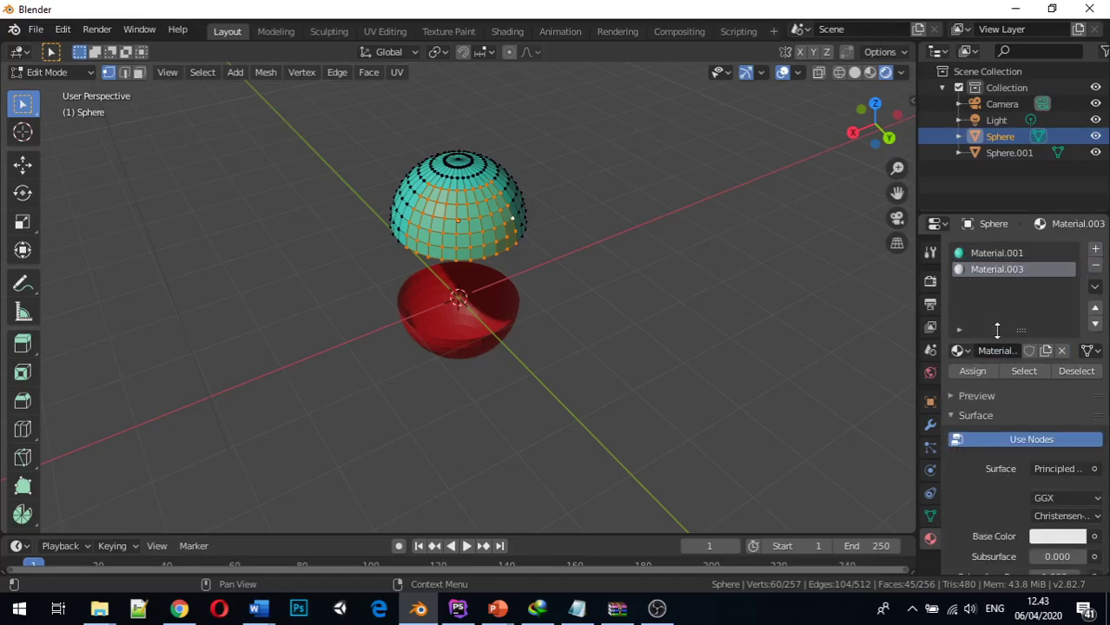
click(970, 371)
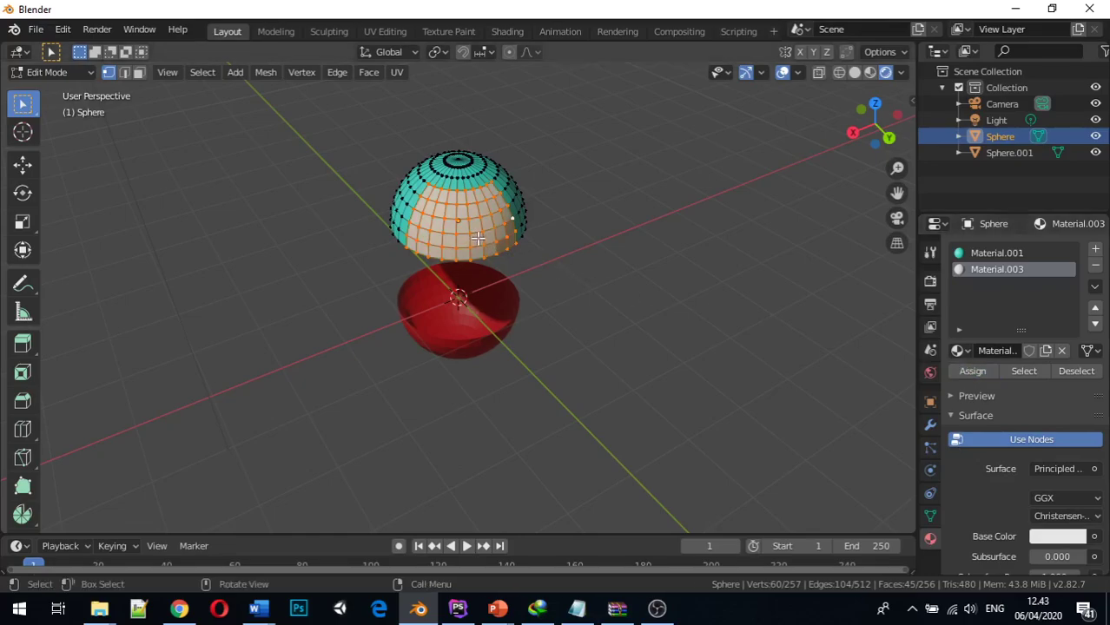
click(1051, 537)
drag(980, 384, 974, 391)
click(672, 272)
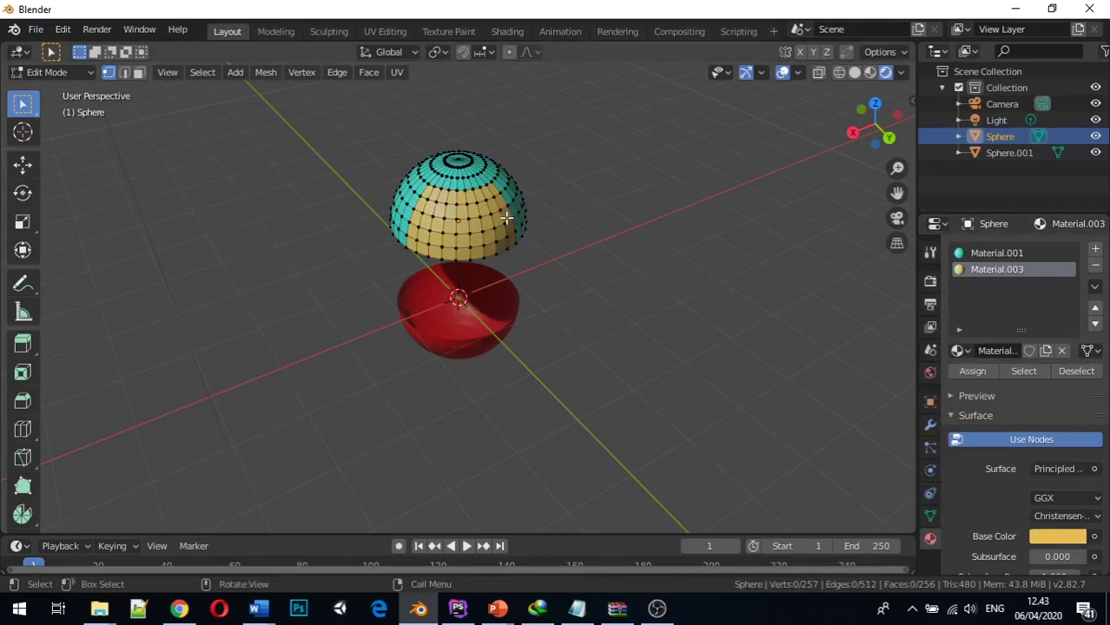
Step: Select all of the upper hemisphere's mesh, separate the yellow patch by material, and return to Object Mode
key(a)
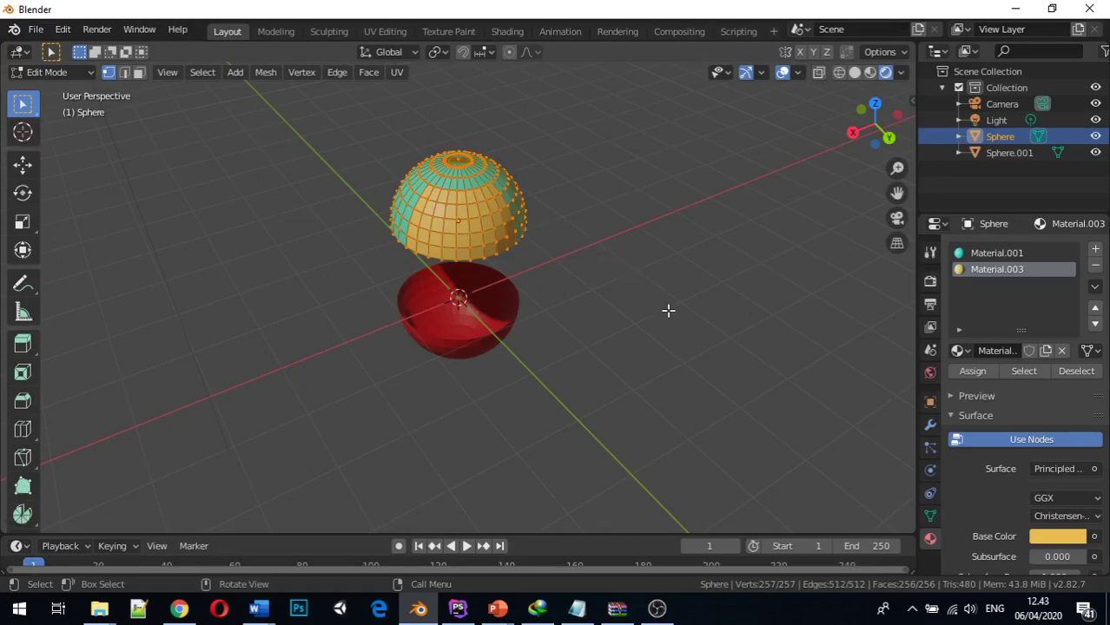
key(p)
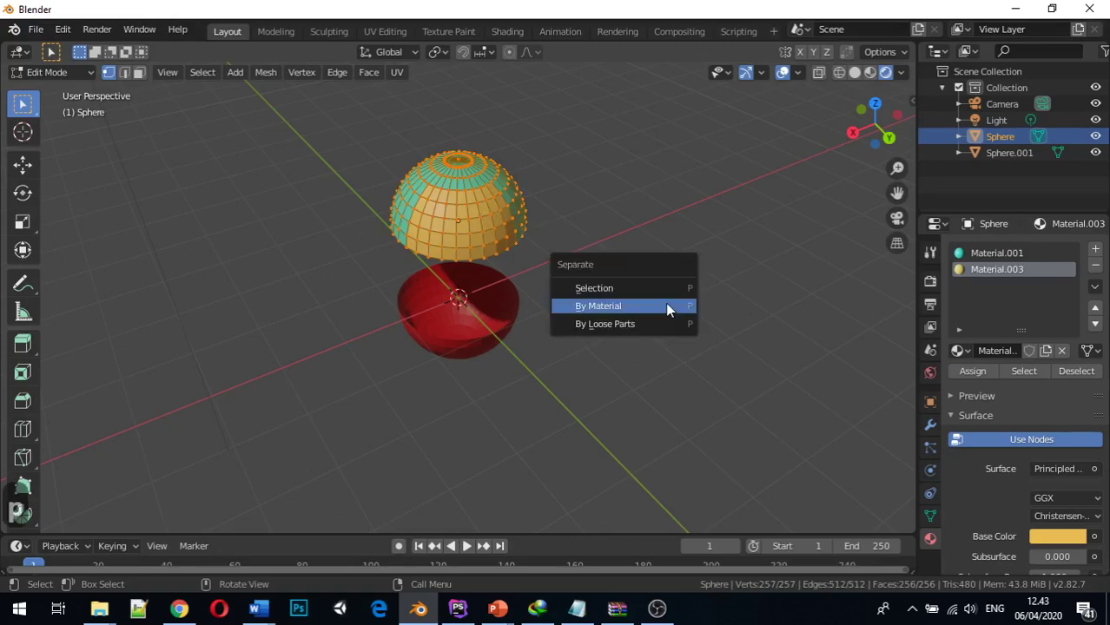
click(666, 306)
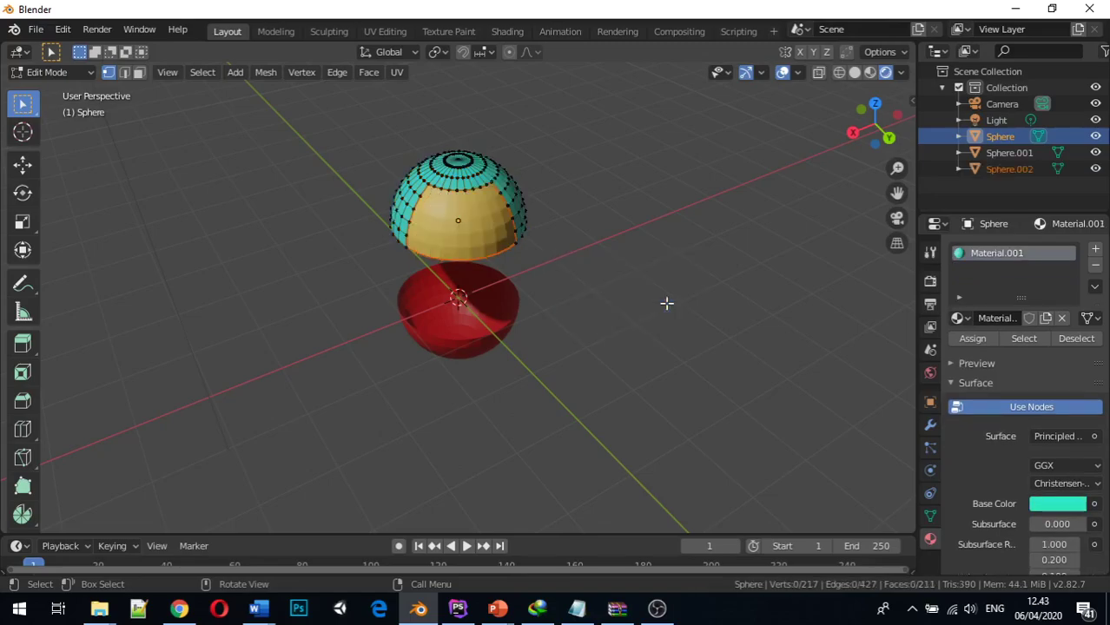
key(Tab)
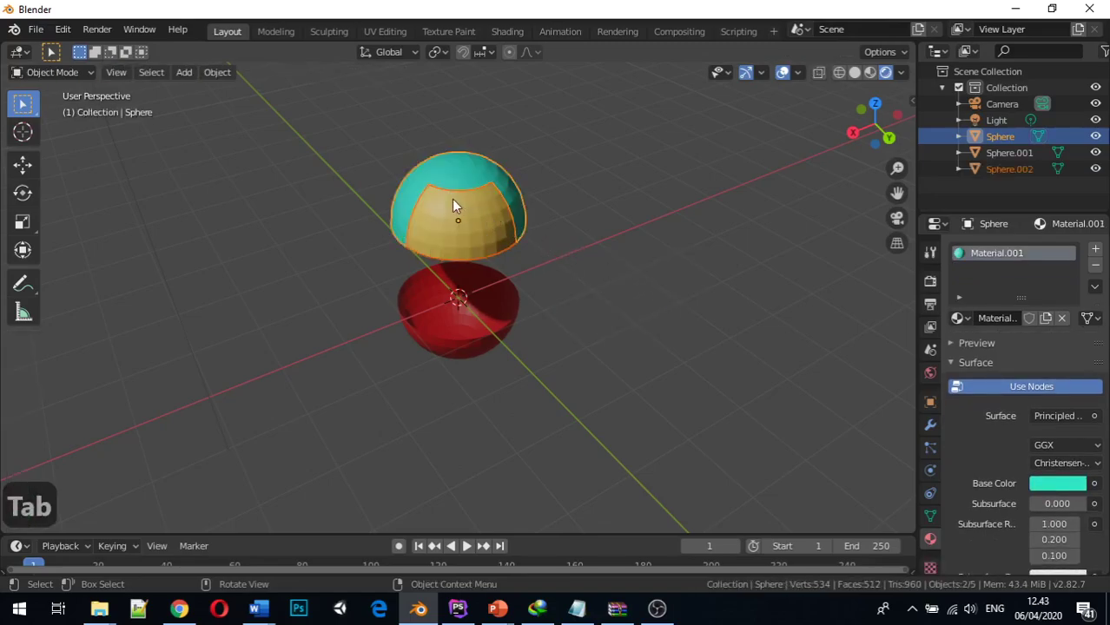
Step: Move the yellow patch along the negative X axis, well clear of the turquoise hemisphere
click(452, 214)
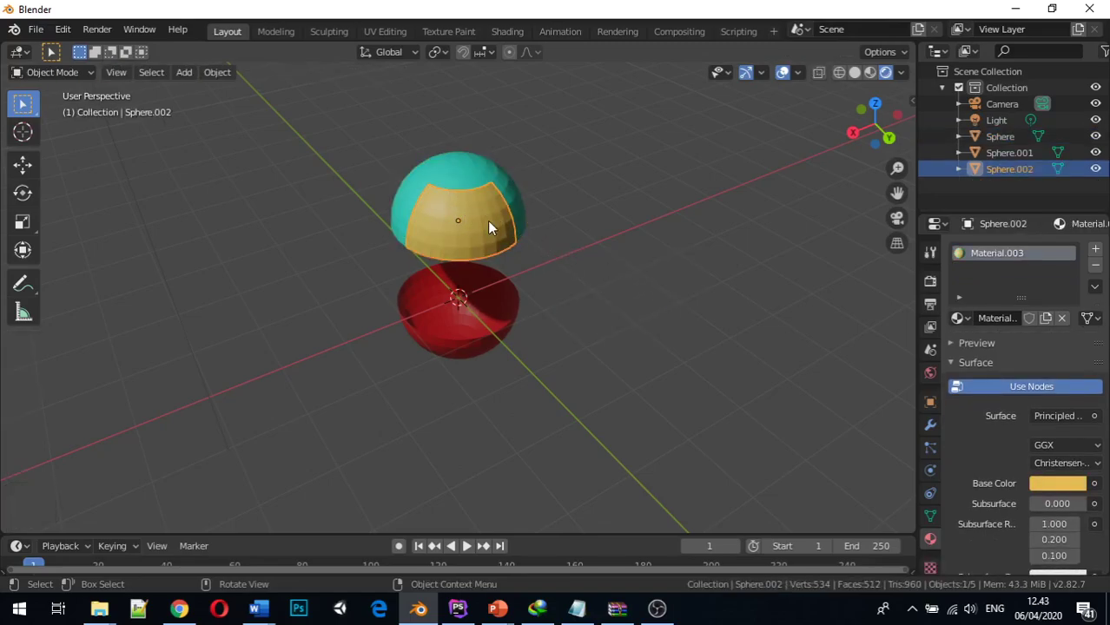
key(g)
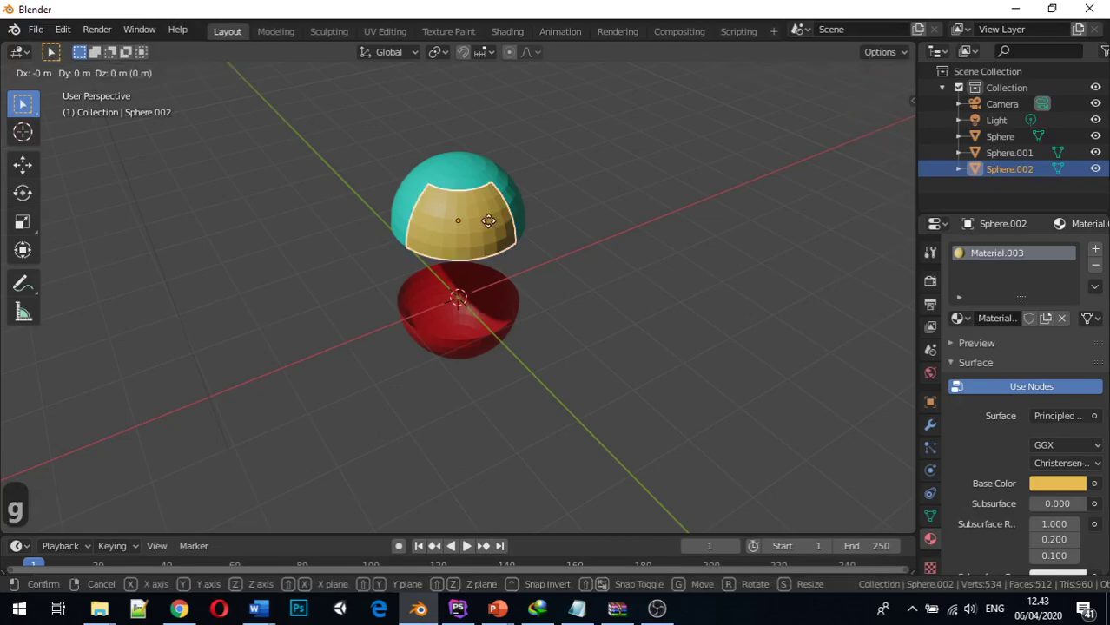
key(x)
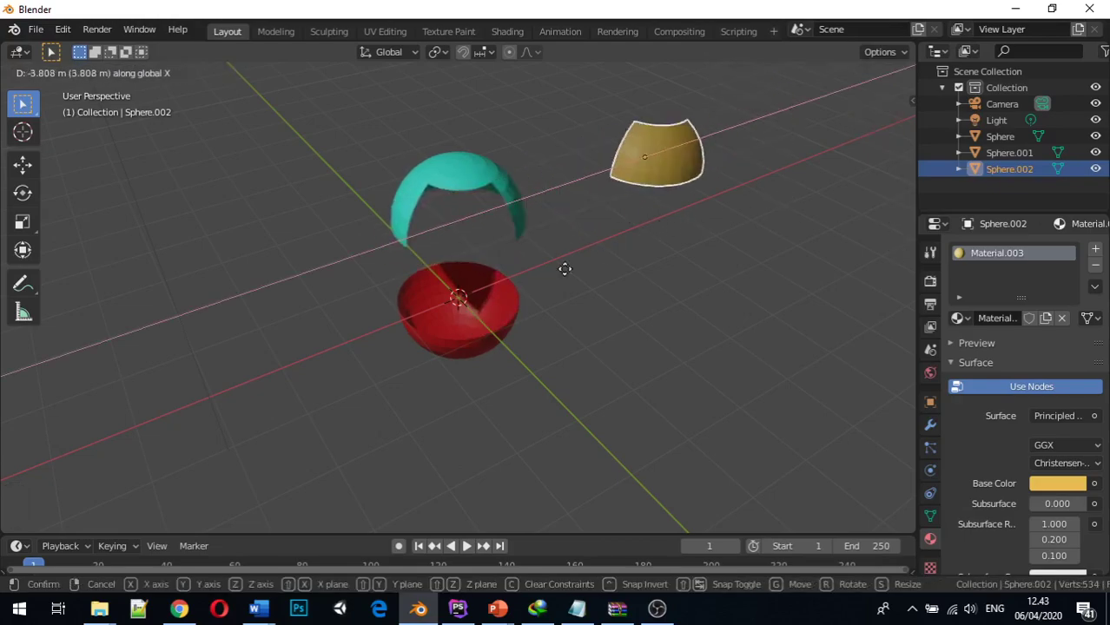
click(751, 238)
middle_drag(752, 237, 629, 211)
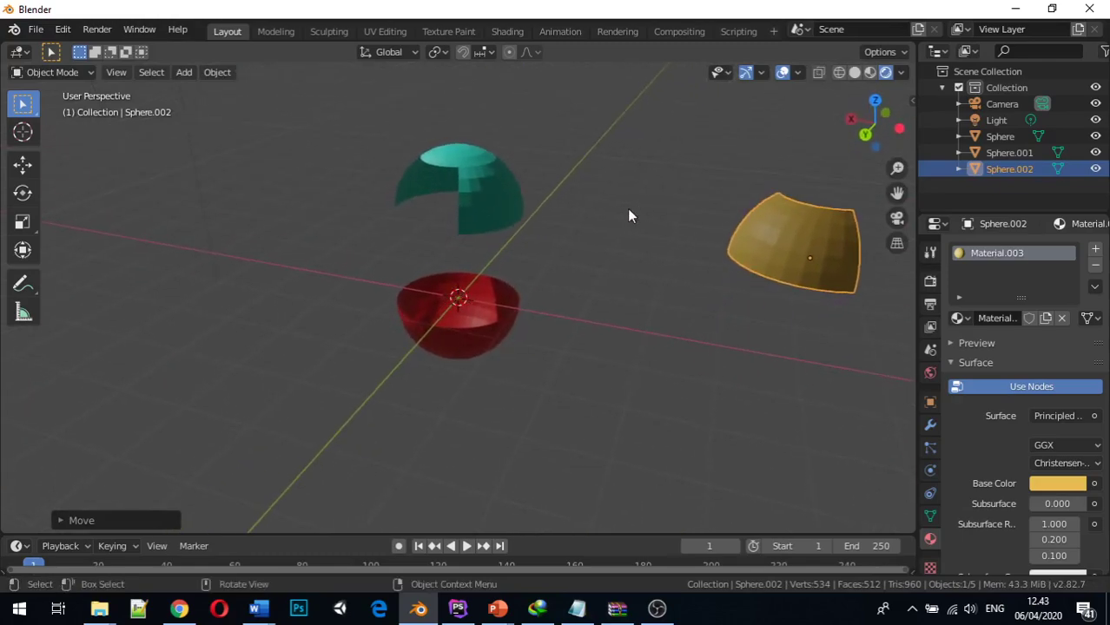
Step: Move the remaining turquoise shell along the X axis, off its place above the red half
click(487, 200)
key(g)
key(x)
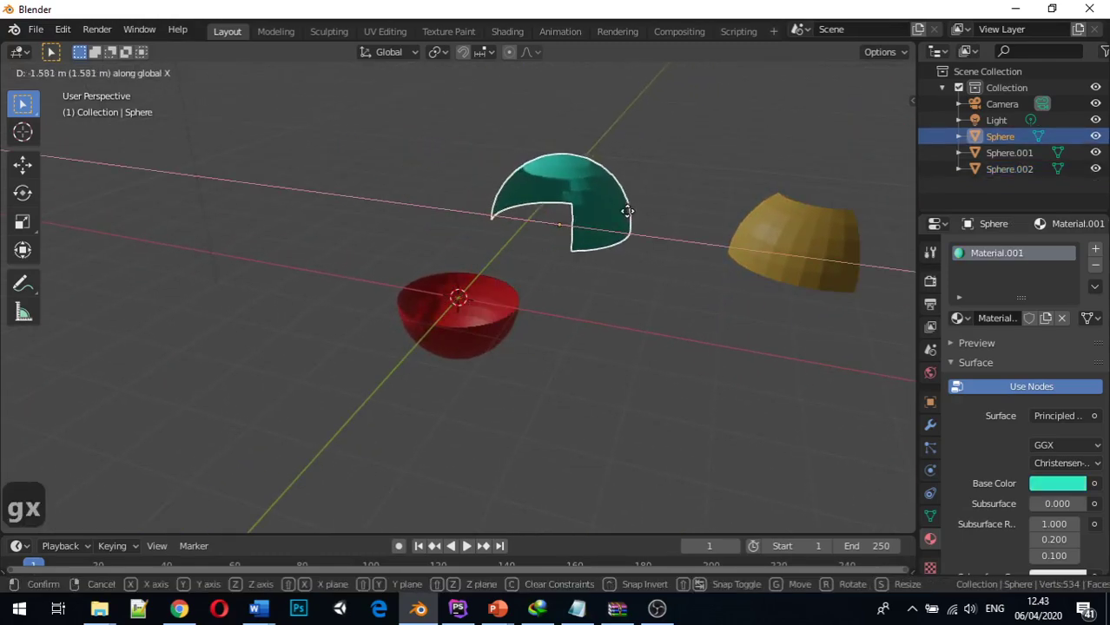
click(550, 257)
middle_drag(550, 257, 655, 250)
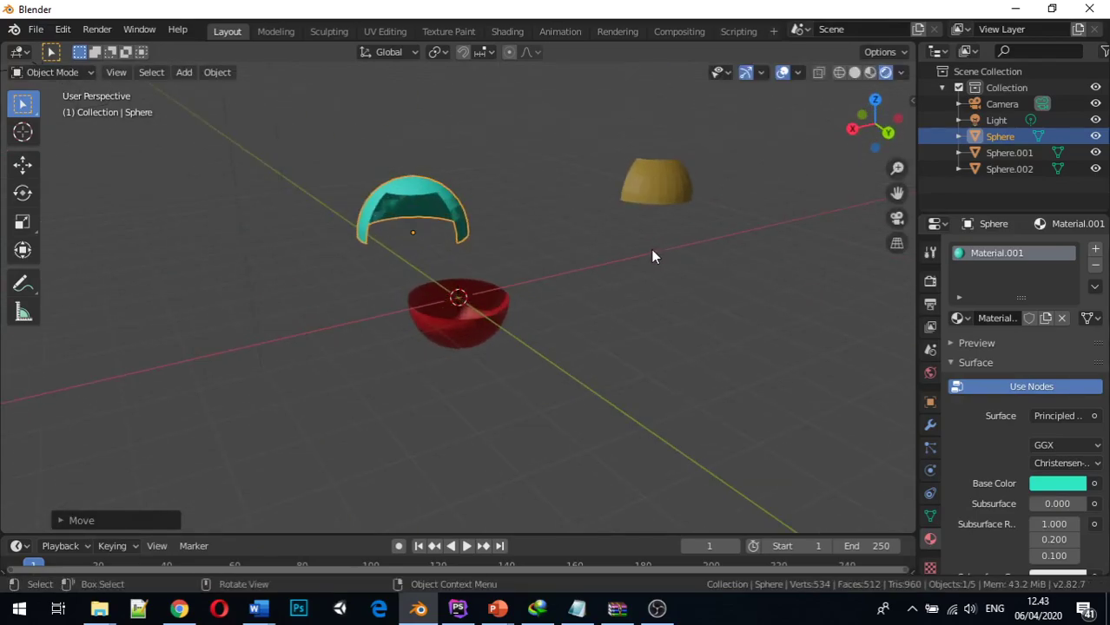